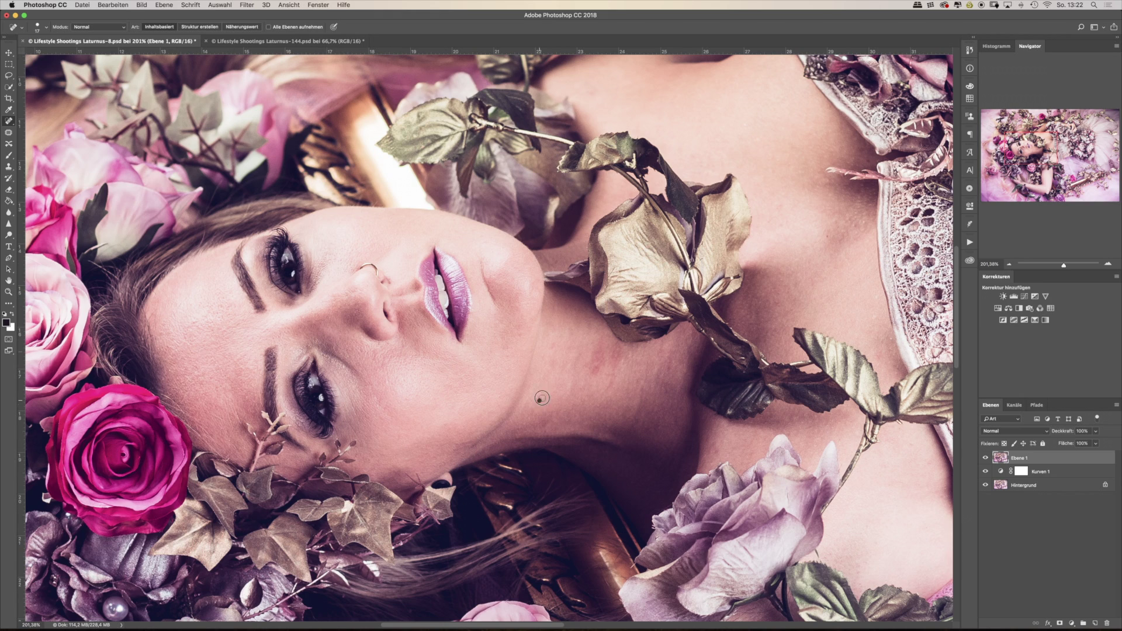
- Pan around the neck and chest area, then zoom back out to the whole photo
{"action": "left_click", "coordinate": [1040, 161]}
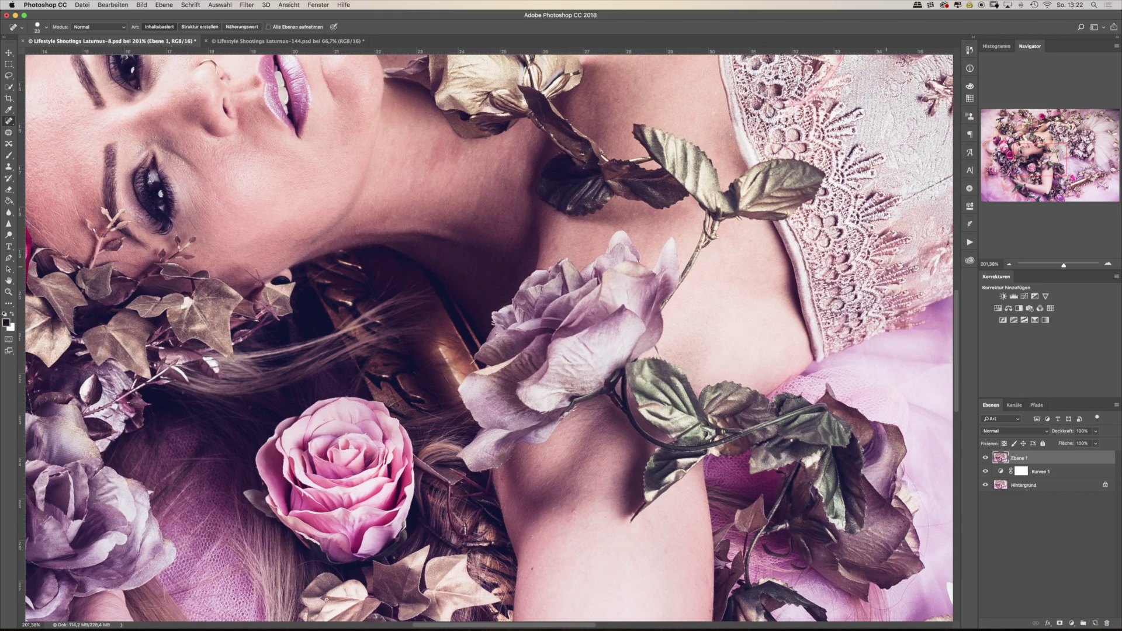
{"action": "scroll", "coordinate": [596, 471], "scroll_direction": "down", "scroll_amount": 6}
{"action": "scroll", "coordinate": [597, 472], "scroll_direction": "left", "scroll_amount": 3}
{"action": "scroll", "coordinate": [597, 472], "scroll_direction": "left", "scroll_amount": 3}
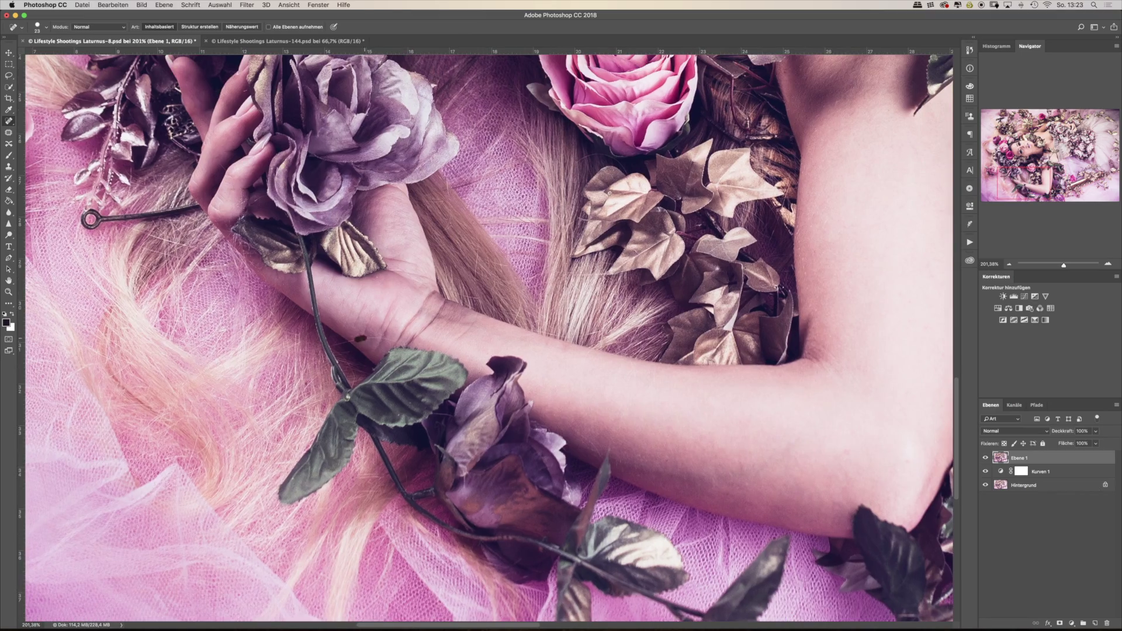
{"action": "scroll", "coordinate": [950, 185], "scroll_direction": "right", "scroll_amount": 10}
{"action": "scroll", "coordinate": [950, 185], "scroll_direction": "up", "scroll_amount": 5}
{"action": "scroll", "coordinate": [488, 338], "scroll_direction": "left", "scroll_amount": 7}
{"action": "scroll", "coordinate": [489, 338], "scroll_direction": "down", "scroll_amount": 4}
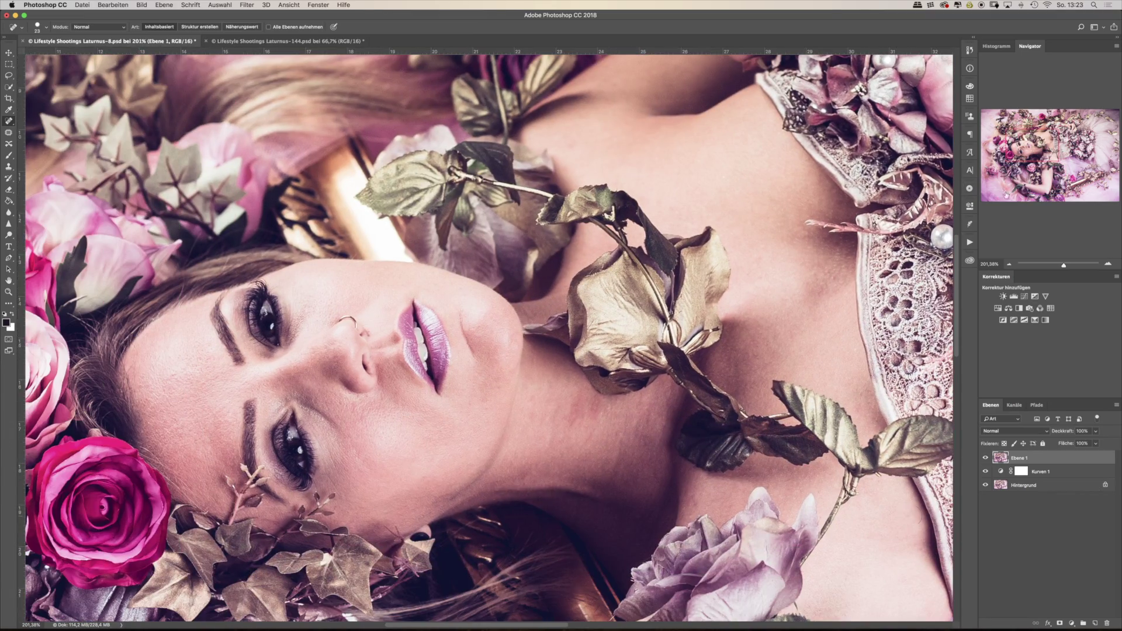
{"action": "scroll", "coordinate": [488, 338], "scroll_direction": "down", "scroll_amount": 8}
{"action": "scroll", "coordinate": [488, 338], "scroll_direction": "down", "scroll_amount": 1}
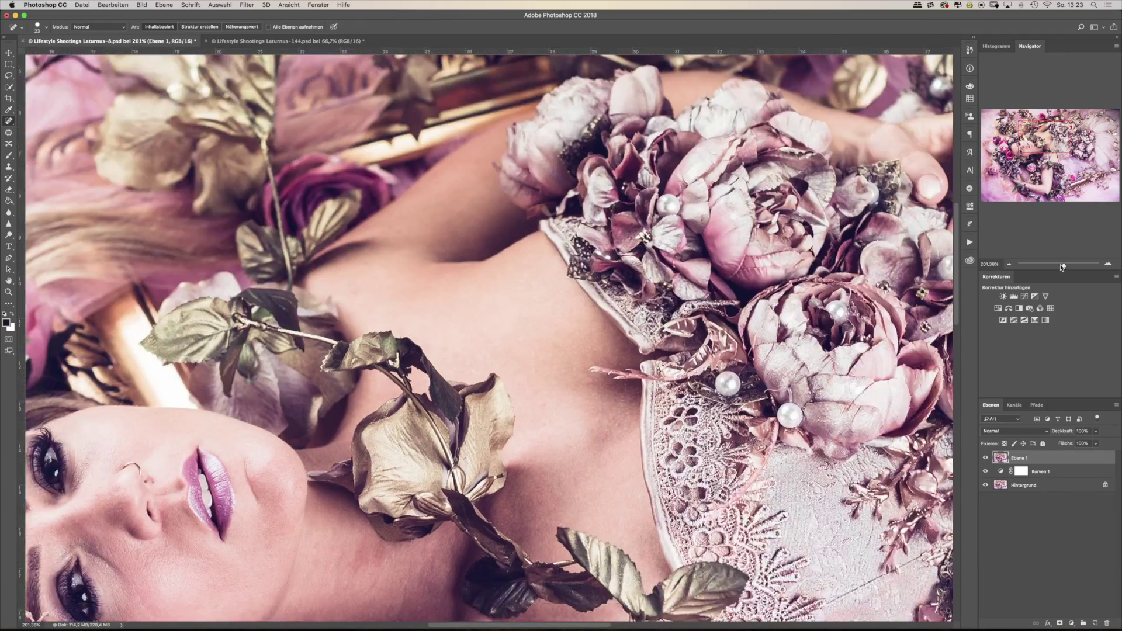
{"action": "left_click_drag", "start_coordinate": [1063, 265], "coordinate": [1056, 266]}
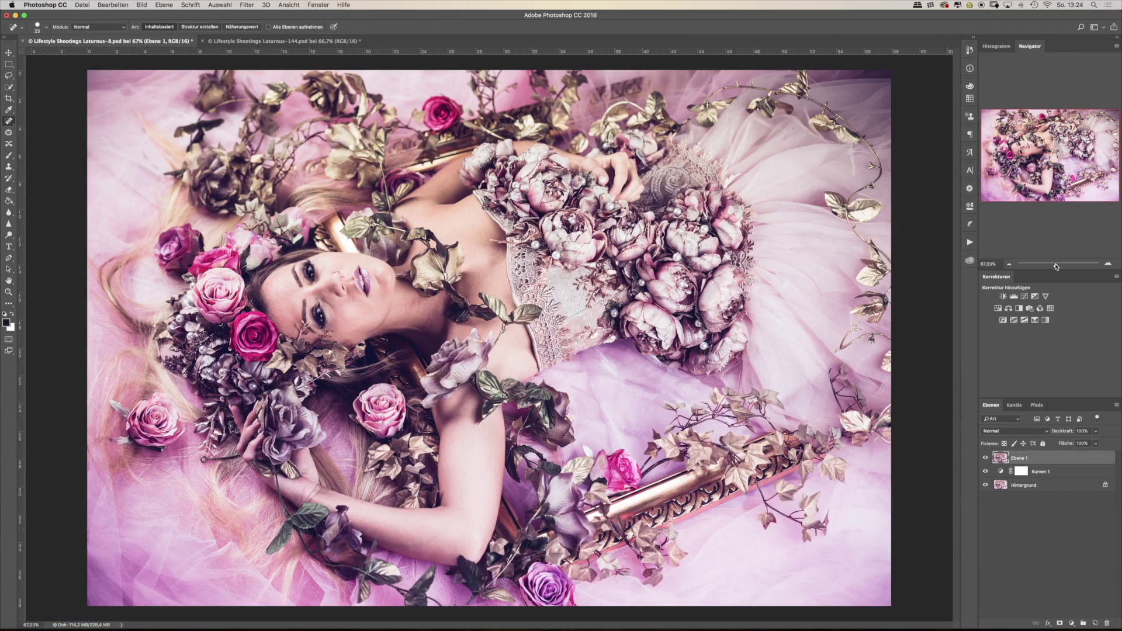
{"action": "scroll", "coordinate": [329, 289], "scroll_direction": "up", "scroll_amount": 5}
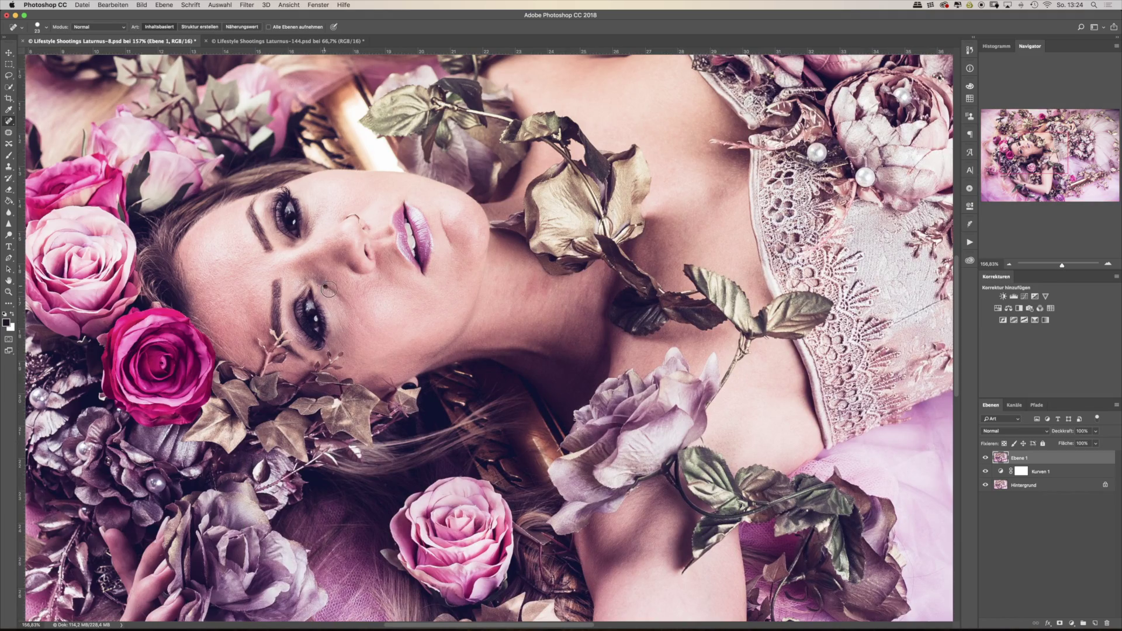
{"action": "left_click_drag", "start_coordinate": [1062, 266], "coordinate": [1056, 264]}
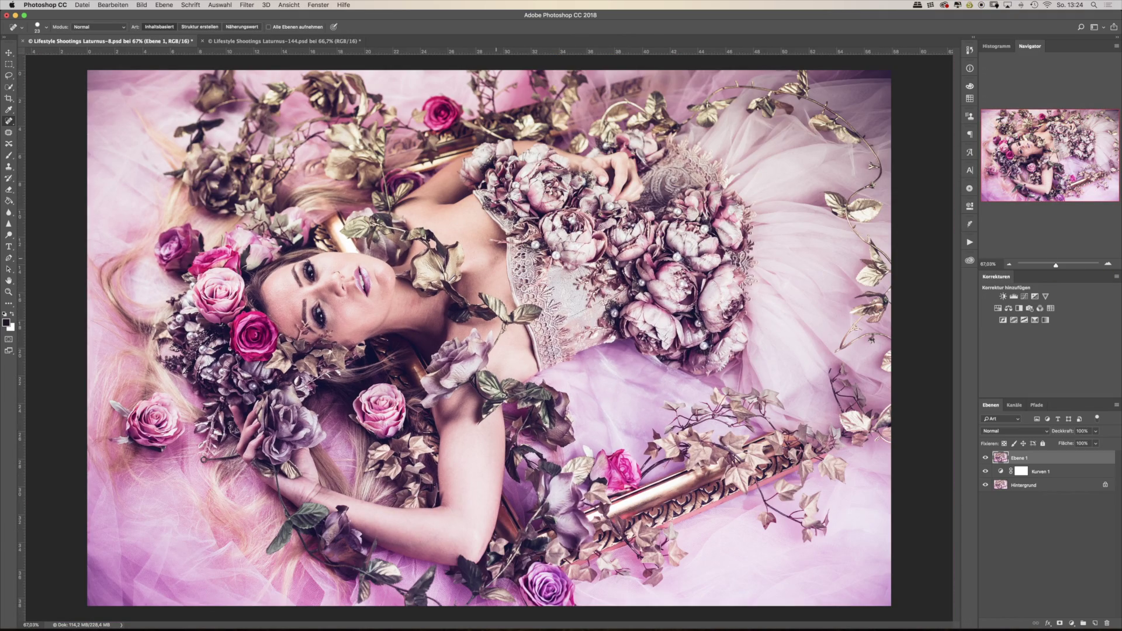
- Duplicate the layer and play the recorded skin-softening action, checking the face up close
{"action": "key", "text": "ctrl+j"}
{"action": "left_click", "coordinate": [970, 242]}
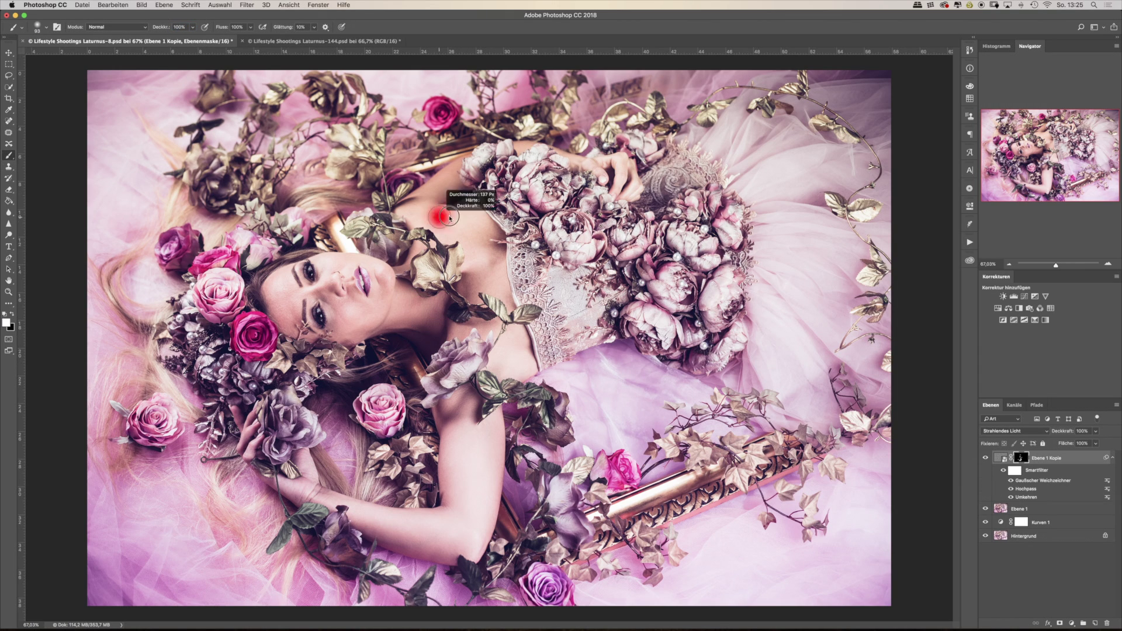
{"action": "scroll", "coordinate": [497, 274], "scroll_direction": "up", "scroll_amount": 5}
{"action": "left_click_drag", "start_coordinate": [168, 229], "coordinate": [363, 308]}
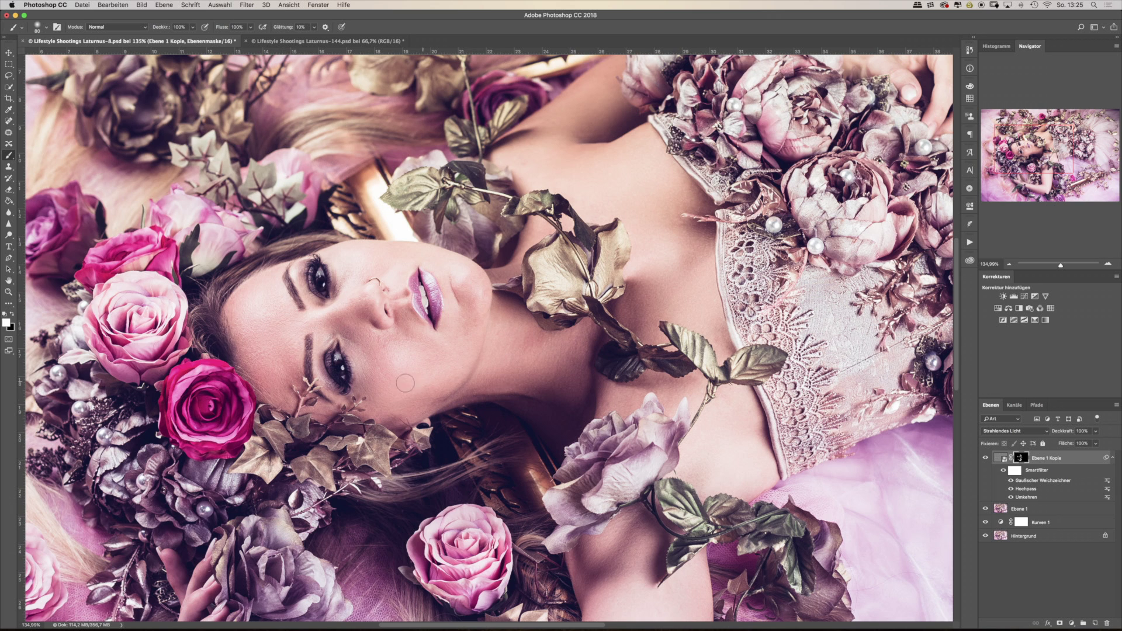
{"action": "key", "text": "ctrl+0"}
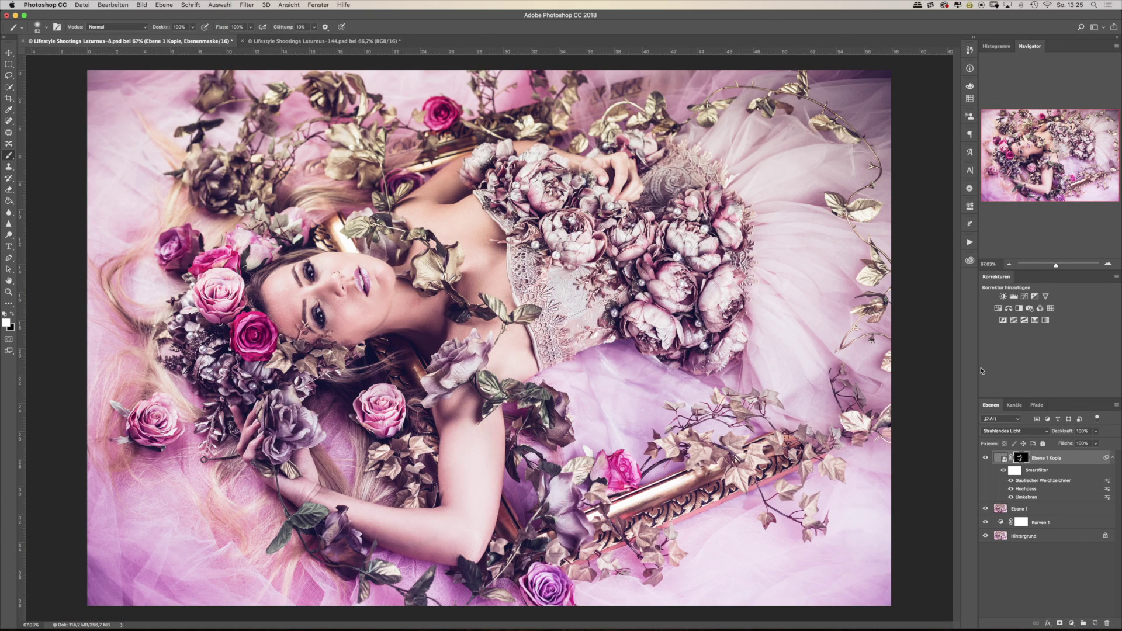
{"action": "key", "text": "ctrl+shift+x"}
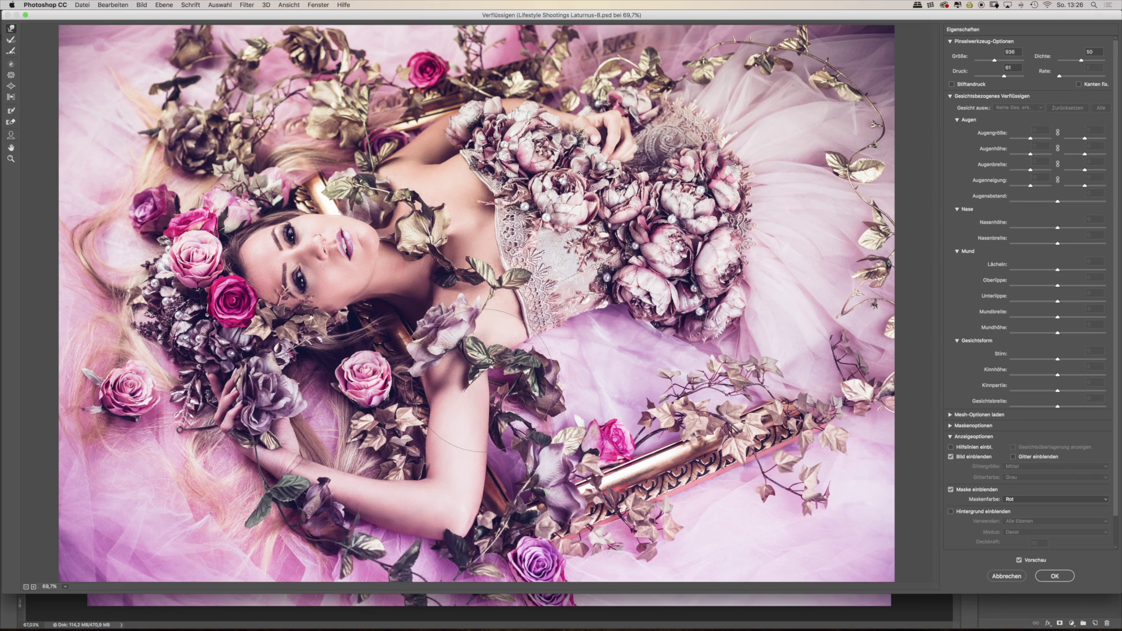
- Push the dress's waist and hip inward with Liquify Forward Warp and apply it
{"action": "left_click_drag", "start_coordinate": [419, 416], "coordinate": [526, 327]}
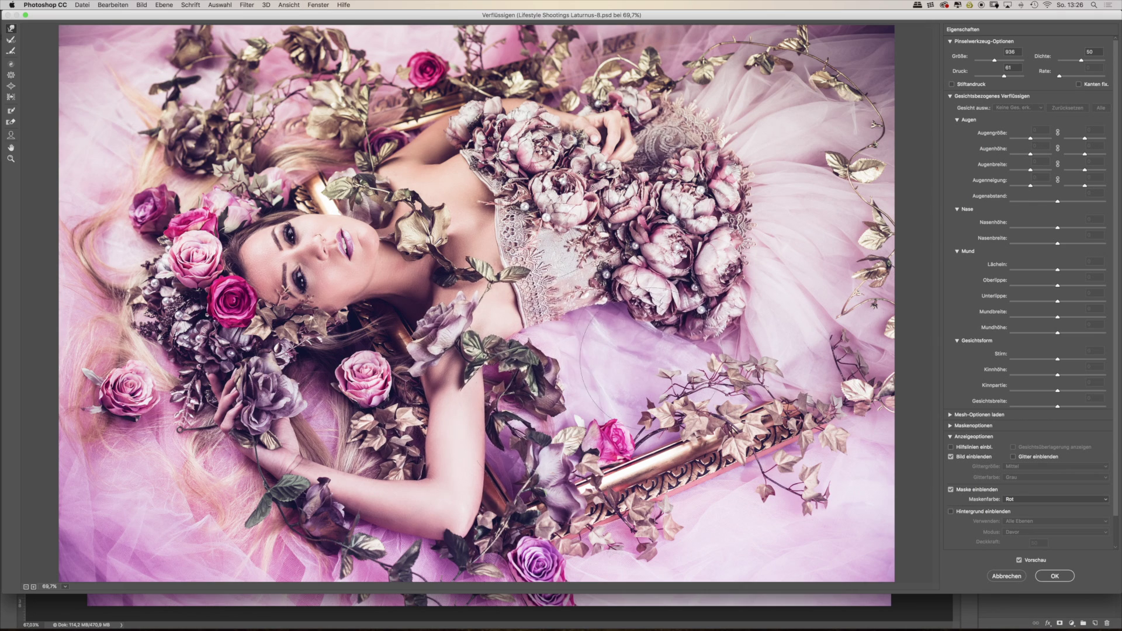
{"action": "key", "text": "Return"}
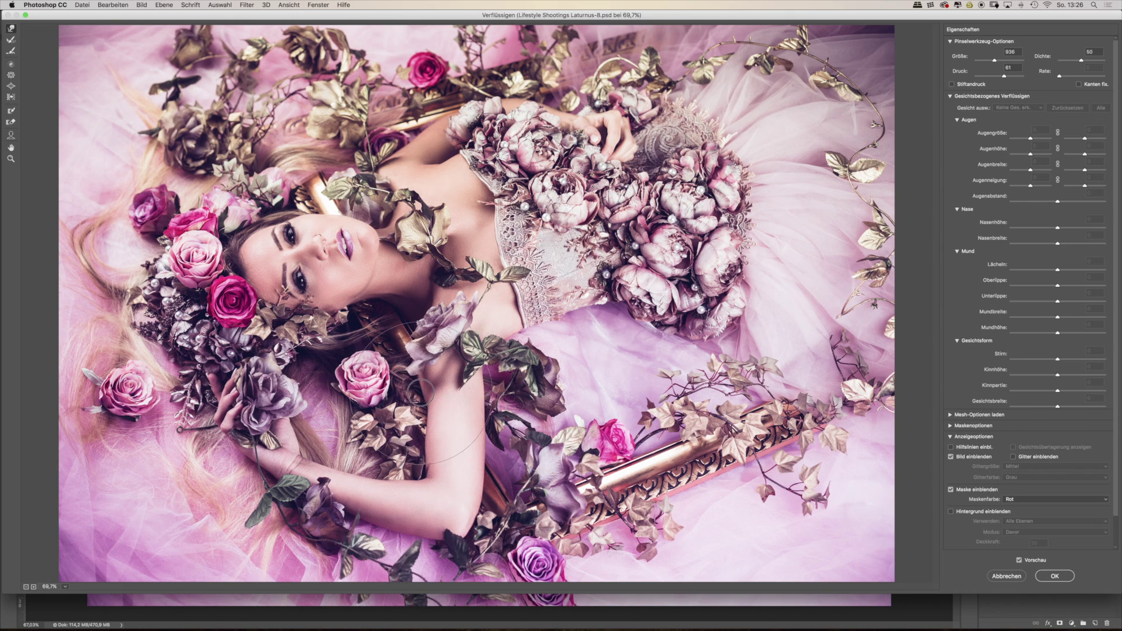
{"action": "key", "text": "Return"}
- Add a new empty layer in Overlay (Ineinanderkopieren) blend mode
{"action": "key", "text": "ctrl+shift+alt+n"}
{"action": "left_click", "coordinate": [1014, 431]}
{"action": "left_click", "coordinate": [1005, 529]}
{"action": "key", "text": "x"}
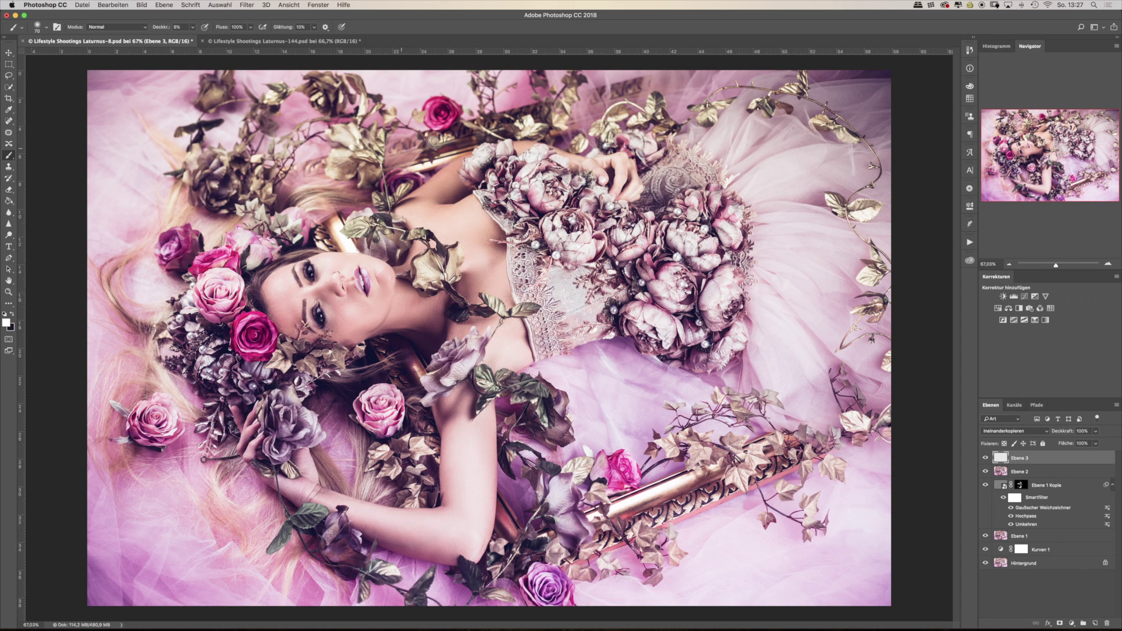
- With a small 8%-opacity black brush on Ebene 3, darken the lower-left corner
{"action": "left_click_drag", "start_coordinate": [308, 317], "coordinate": [269, 318]}
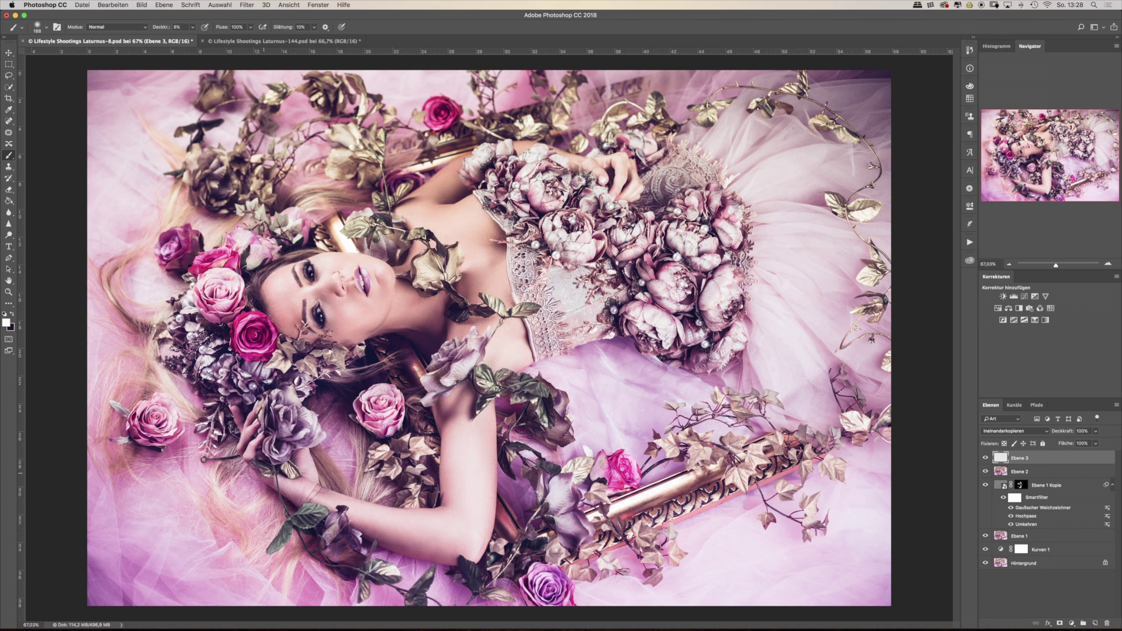
{"action": "key", "text": "x"}
{"action": "left_click_drag", "start_coordinate": [322, 433], "coordinate": [322, 433]}
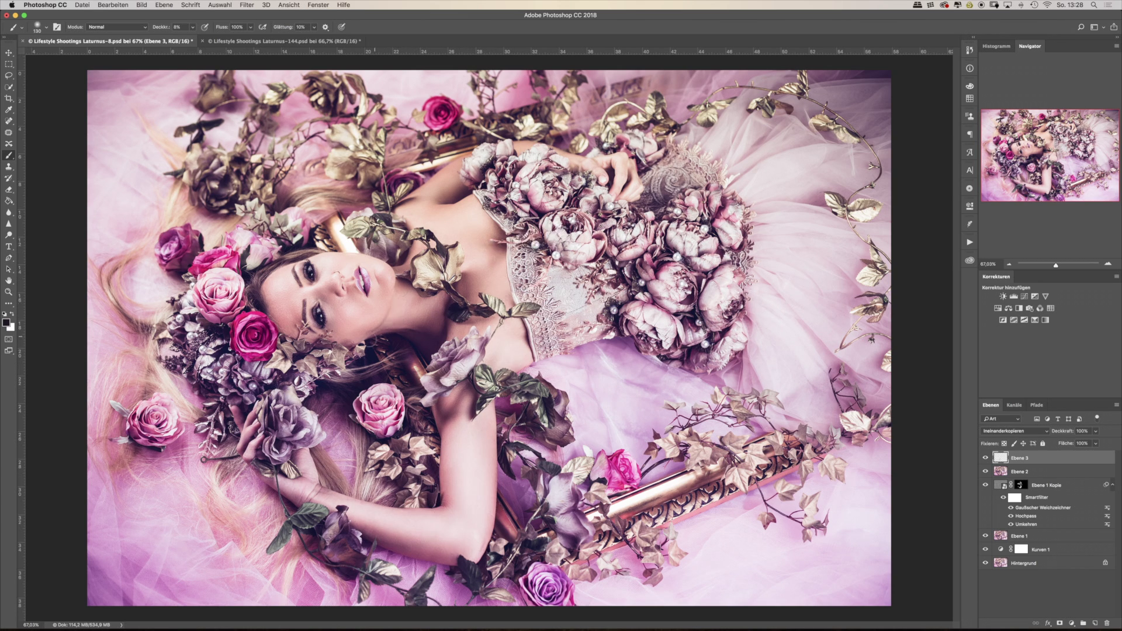
{"action": "scroll", "coordinate": [602, 345], "scroll_direction": "down", "scroll_amount": 2}
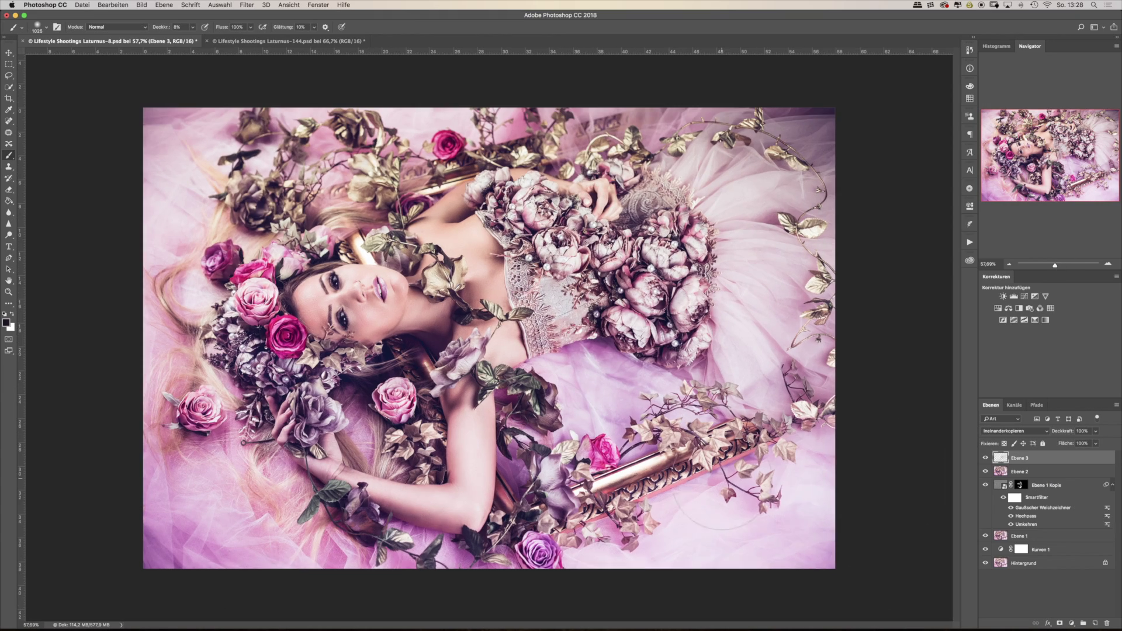
{"action": "left_click_drag", "start_coordinate": [169, 421], "coordinate": [193, 526]}
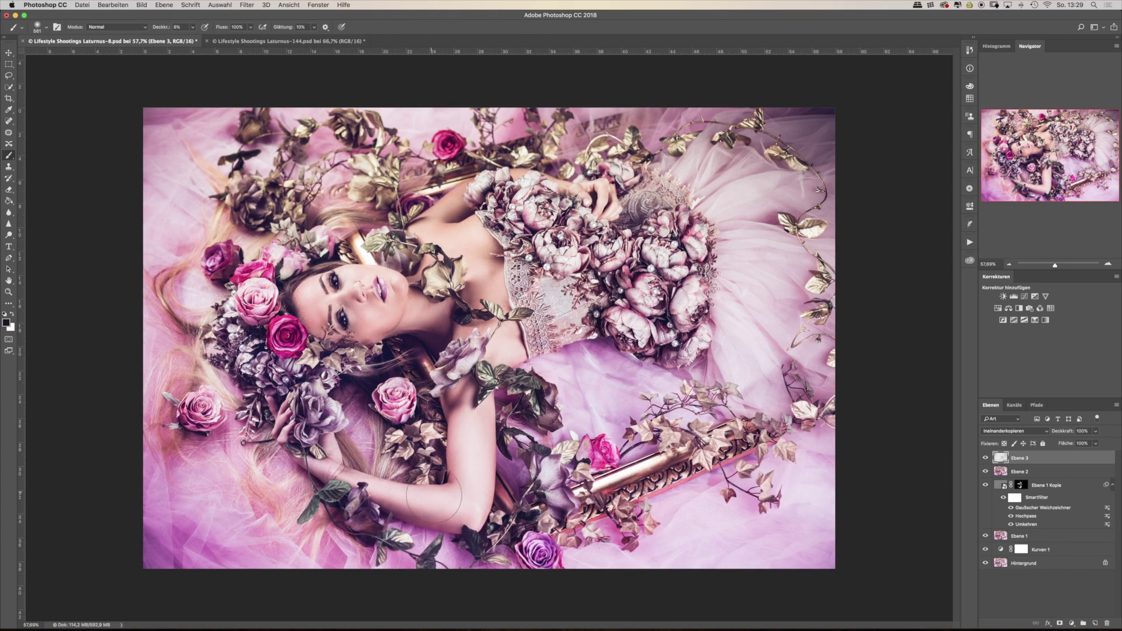
{"action": "scroll", "coordinate": [345, 304], "scroll_direction": "up", "scroll_amount": 5}
{"action": "left_click_drag", "start_coordinate": [376, 201], "coordinate": [374, 202]}
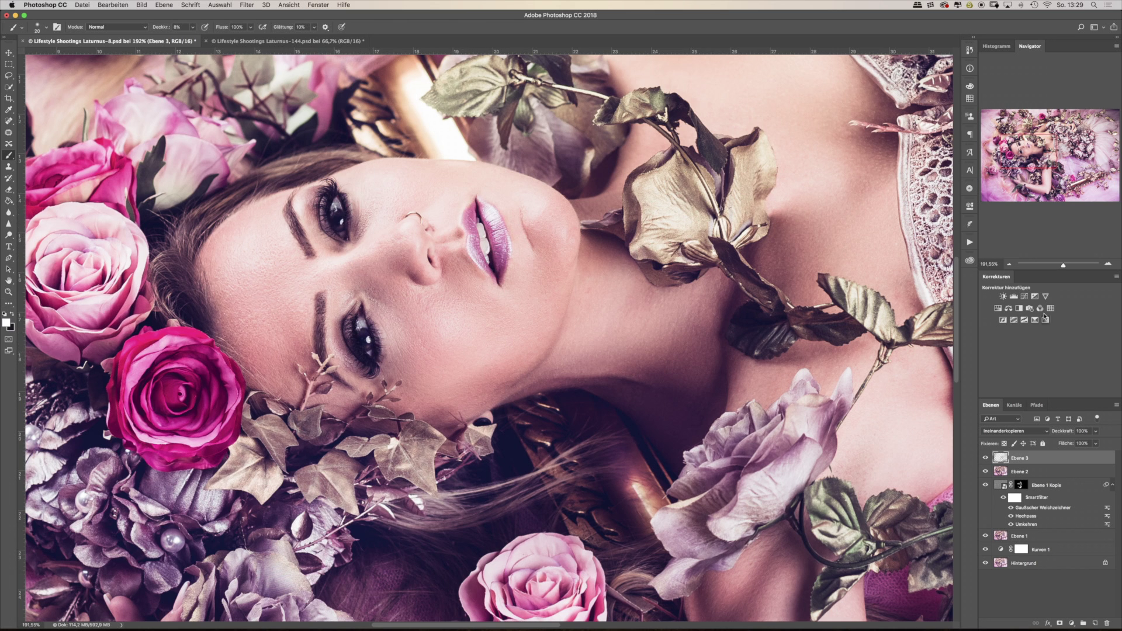
{"action": "key", "text": "super+0"}
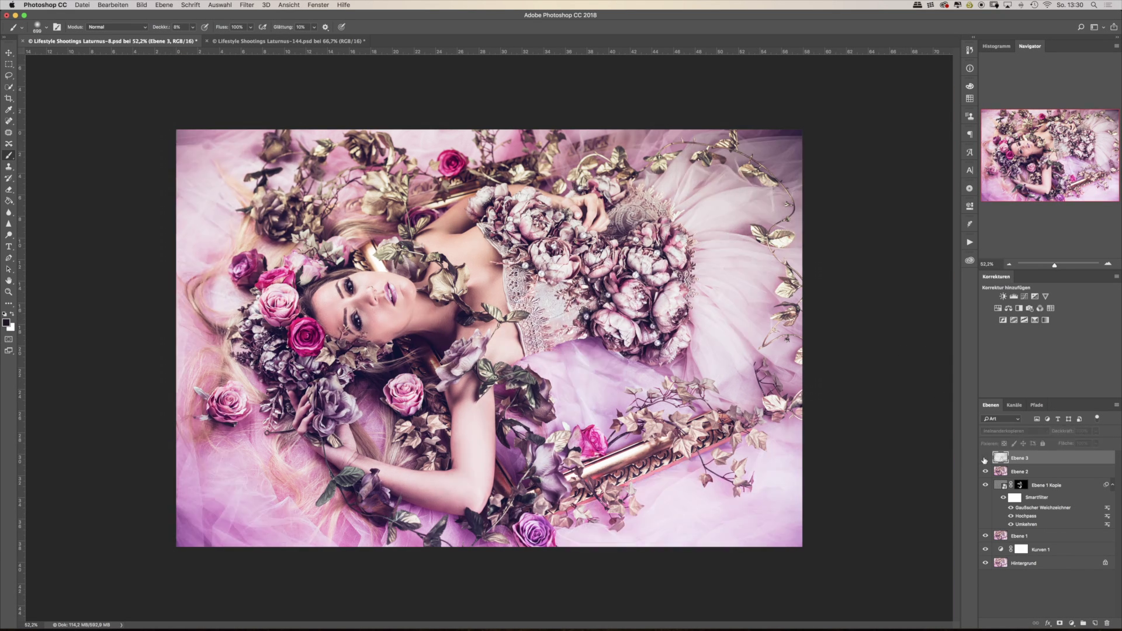
- Add Overlay layer Ebene 4 and paint soft magenta across the photo at 23% brush opacity
{"action": "key", "text": "super+shift+alt+n"}
{"action": "left_click", "coordinate": [6, 323]}
{"action": "left_click", "coordinate": [757, 182]}
{"action": "left_click", "coordinate": [161, 27]}
{"action": "type", "text": "23"}
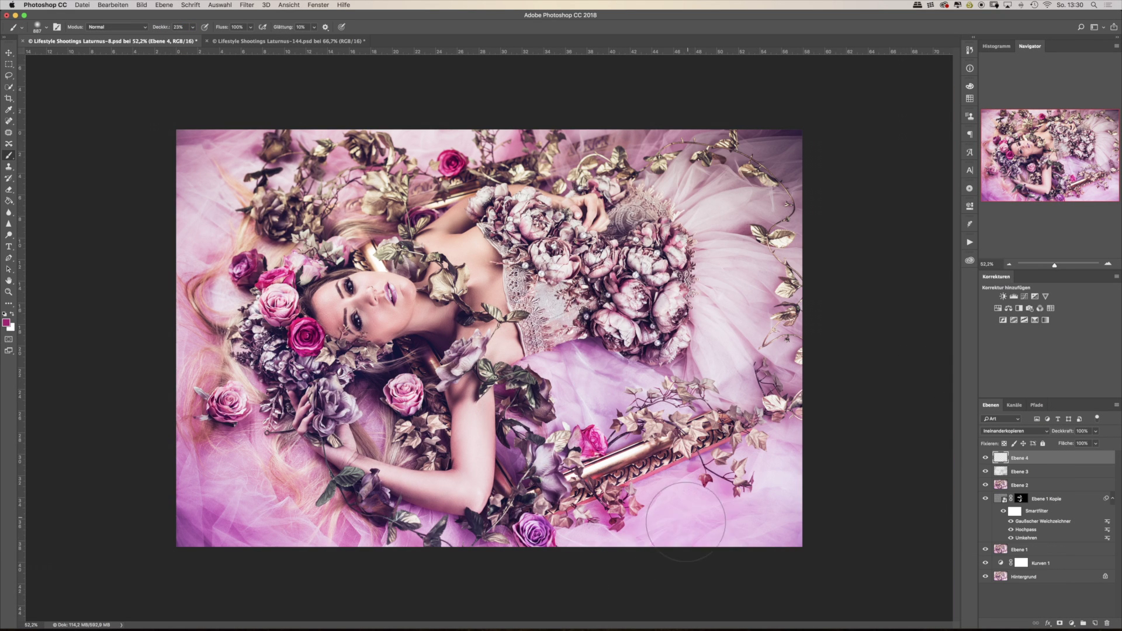
{"action": "left_click_drag", "start_coordinate": [827, 450], "coordinate": [211, 357]}
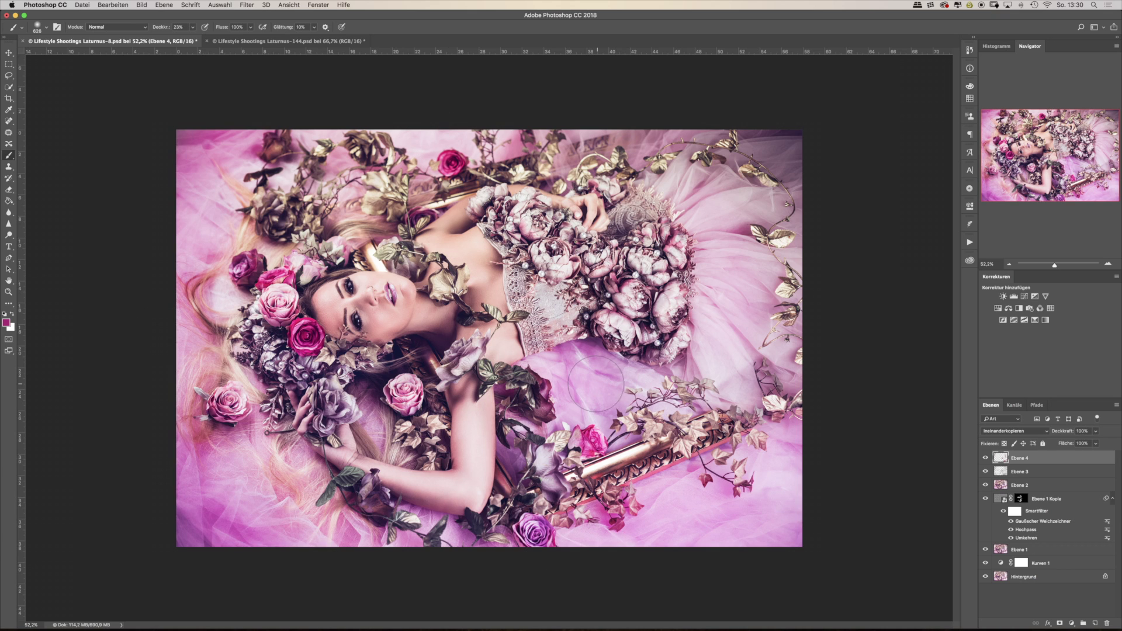
- Darken the left and bottom-left edges with darker purple, erasing excess and comparing
{"action": "left_click", "coordinate": [7, 323]}
{"action": "left_click", "coordinate": [760, 181]}
{"action": "key", "text": "Return"}
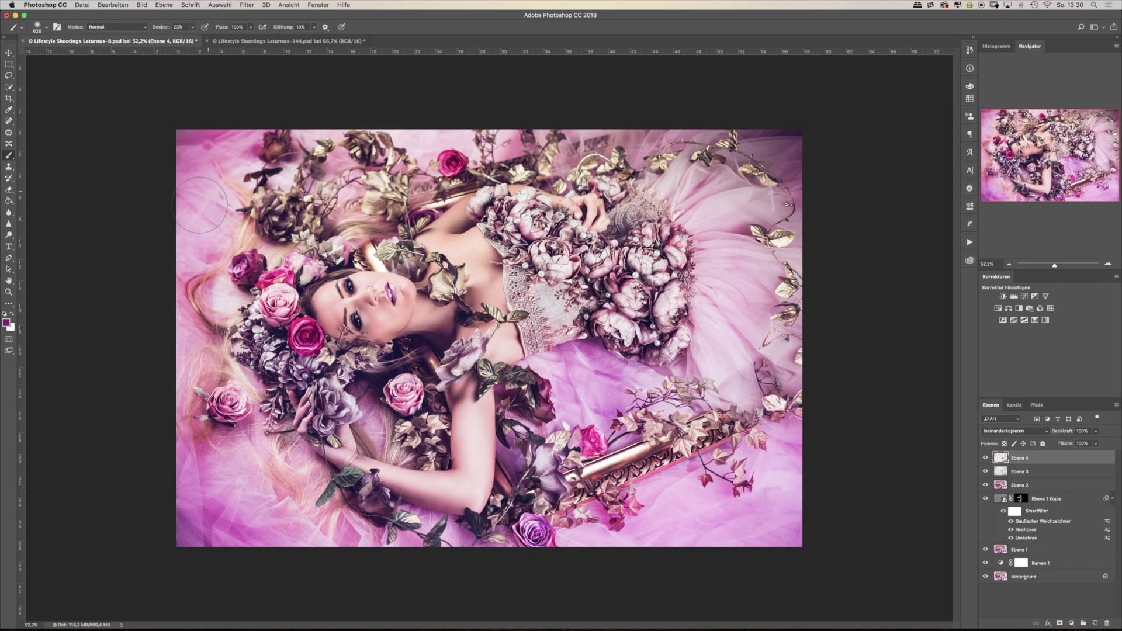
{"action": "left_click_drag", "start_coordinate": [238, 178], "coordinate": [162, 357]}
{"action": "key", "text": "e"}
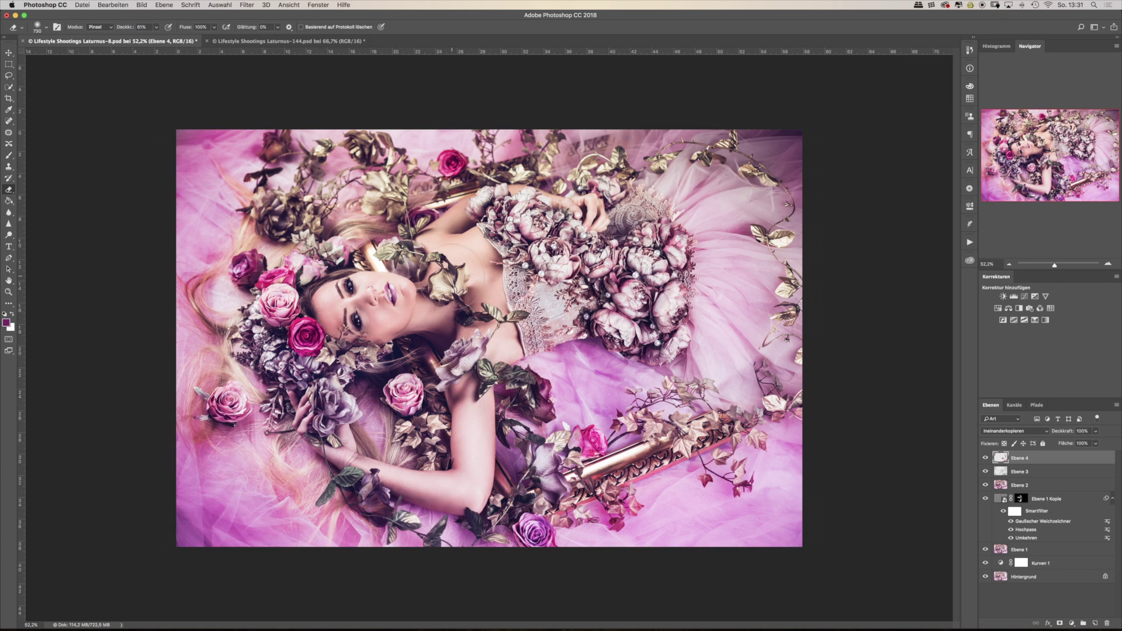
{"action": "left_click", "coordinate": [985, 458]}
{"action": "key", "text": "b"}
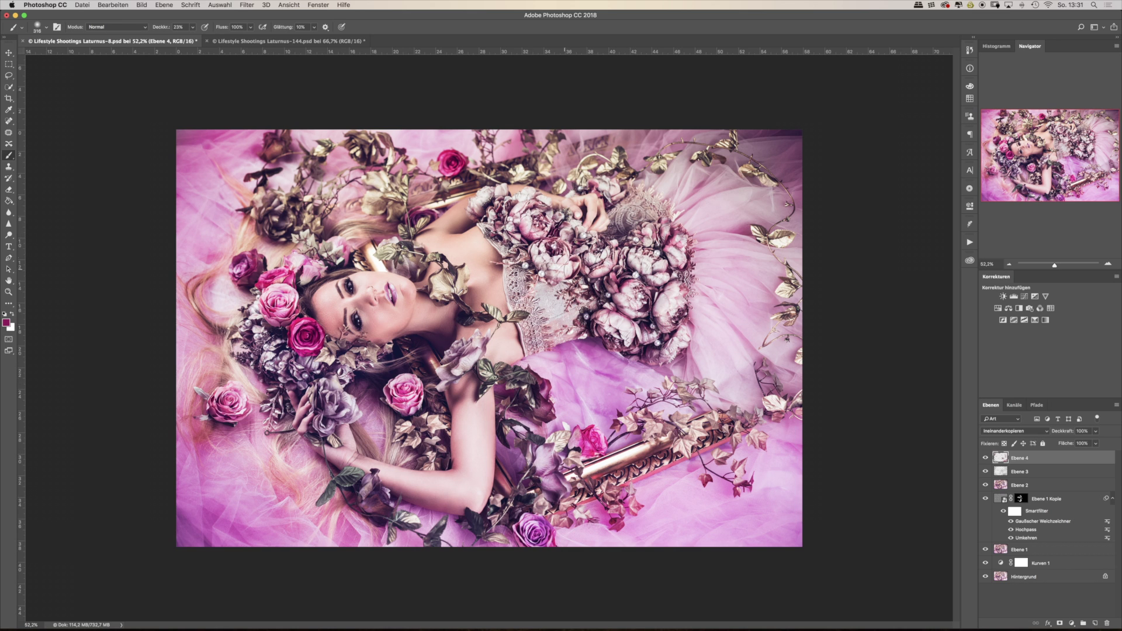
- Pick light pink, set a smaller 11%-opacity brush on Ebene 3, then reselect Ebene 4
{"action": "left_click", "coordinate": [6, 322]}
{"action": "left_click", "coordinate": [199, 327]}
{"action": "left_click", "coordinate": [830, 161]}
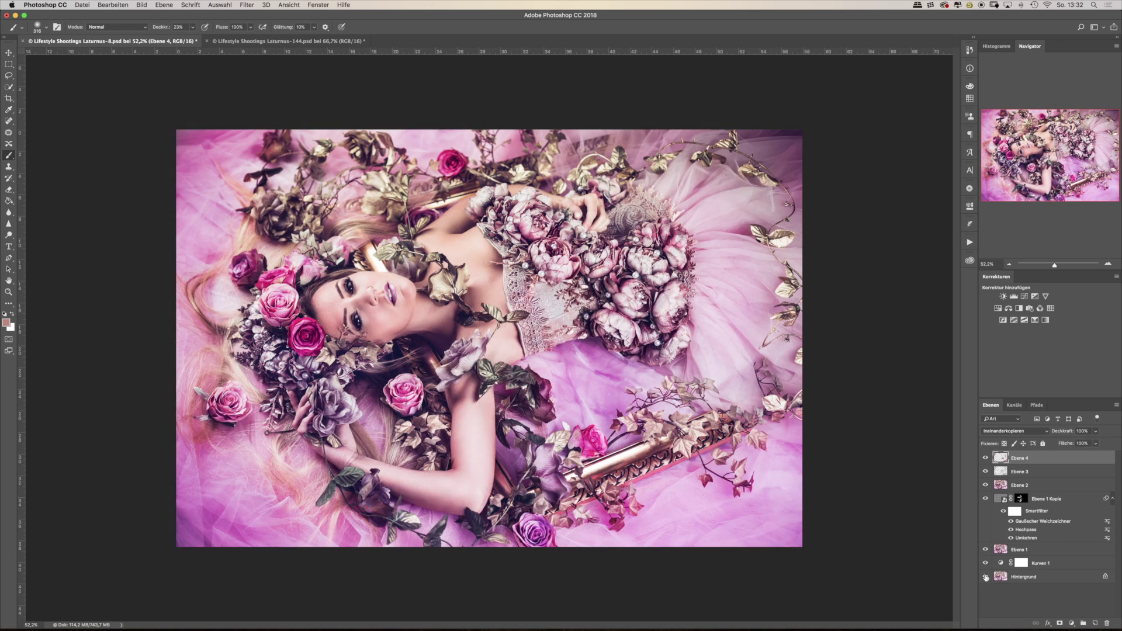
{"action": "left_click", "coordinate": [1019, 471]}
{"action": "key", "text": "x"}
{"action": "key", "text": "1"}
{"action": "key", "text": "1"}
{"action": "left_click_drag", "start_coordinate": [337, 327], "coordinate": [327, 328]}
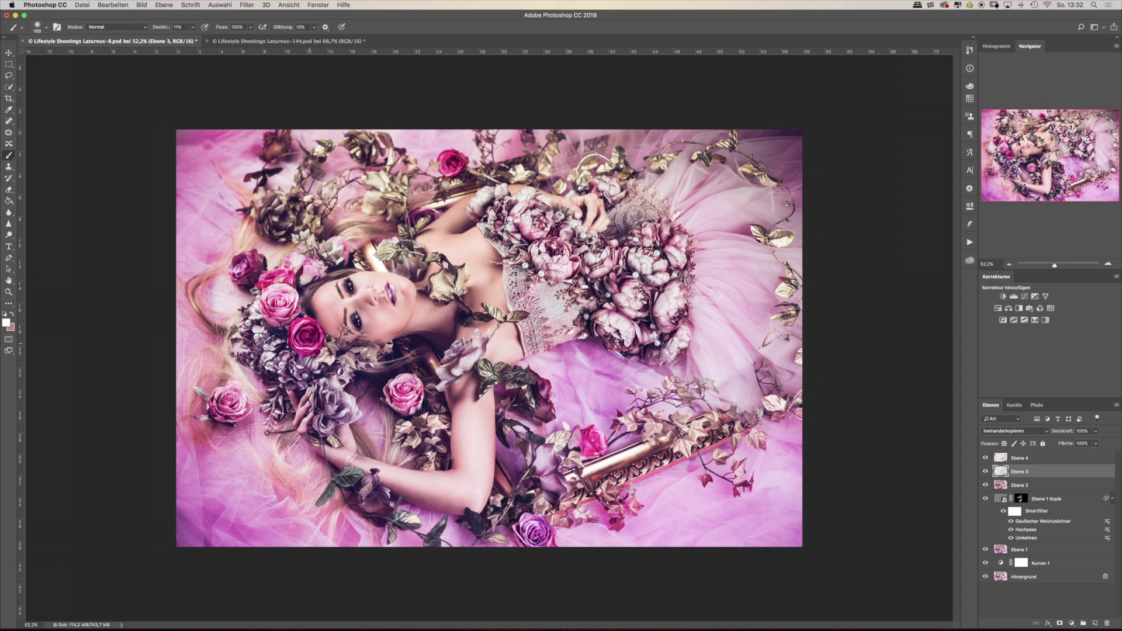
{"action": "left_click", "coordinate": [1020, 458]}
{"action": "left_click", "coordinate": [969, 260]}
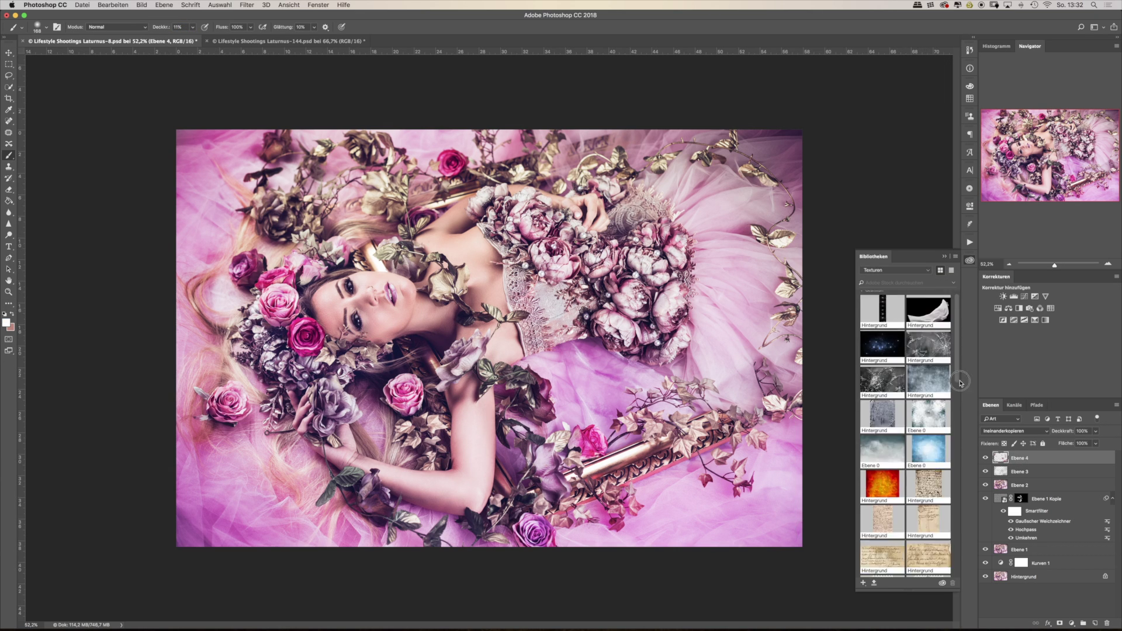
- Place the bokeh texture from Libraries in Screen mode, transform it and add Gaussian Blur
{"action": "scroll", "coordinate": [960, 383], "scroll_direction": "down", "scroll_amount": 10}
{"action": "left_click_drag", "start_coordinate": [891, 476], "coordinate": [501, 349]}
{"action": "left_click", "coordinate": [1014, 430]}
{"action": "left_click", "coordinate": [1013, 495]}
{"action": "left_click_drag", "start_coordinate": [776, 95], "coordinate": [445, 285]}
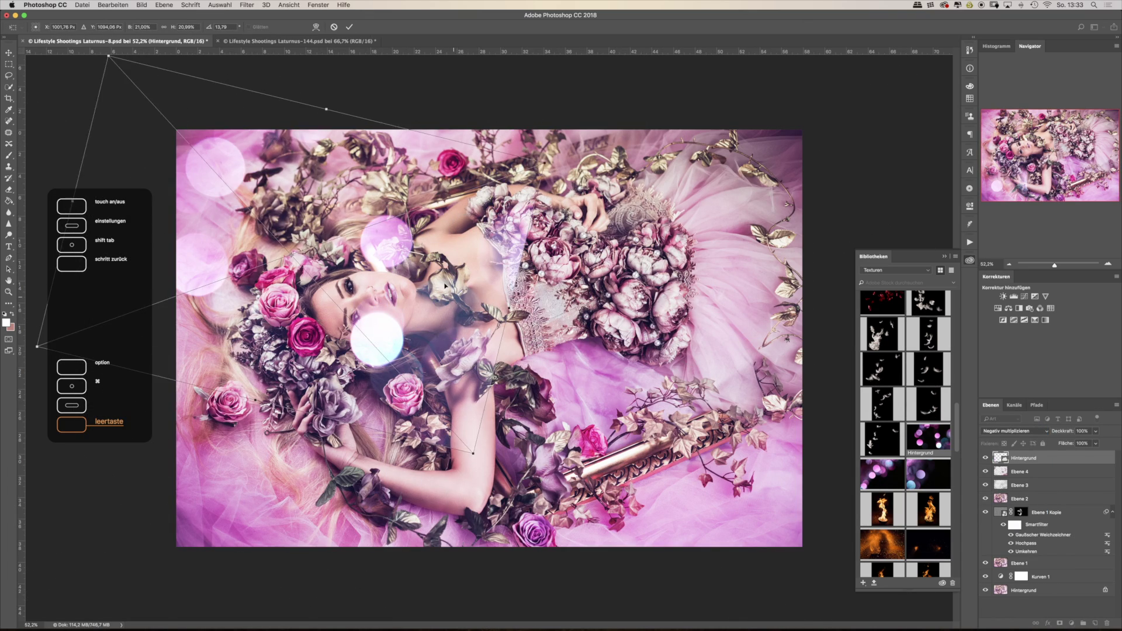
{"action": "key", "text": "Return"}
{"action": "left_click", "coordinate": [247, 5]}
{"action": "left_click", "coordinate": [409, 87]}
{"action": "left_click", "coordinate": [503, 180]}
{"action": "key", "text": "b"}
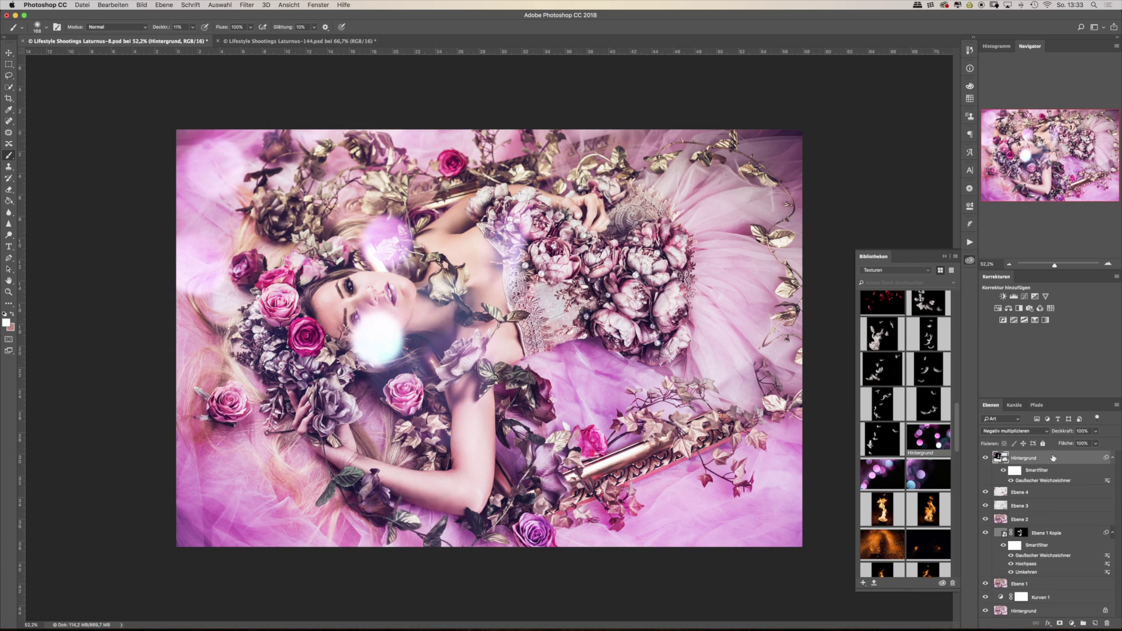
- Place the purple light-leak texture in Screen mode, stretched and rotated over the image
{"action": "scroll", "coordinate": [906, 433], "scroll_direction": "down", "scroll_amount": 5}
{"action": "scroll", "coordinate": [905, 433], "scroll_direction": "down", "scroll_amount": 3}
{"action": "scroll", "coordinate": [906, 432], "scroll_direction": "down", "scroll_amount": 3}
{"action": "left_click_drag", "start_coordinate": [928, 309], "coordinate": [555, 367]}
{"action": "left_click", "coordinate": [1014, 430]}
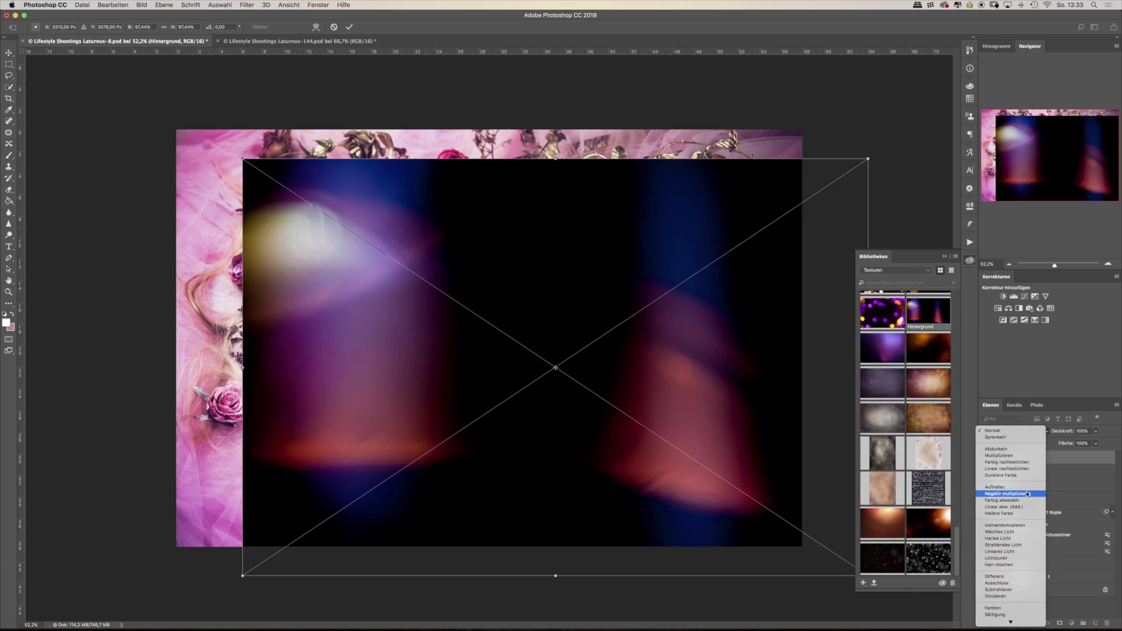
{"action": "left_click", "coordinate": [1027, 493]}
{"action": "left_click_drag", "start_coordinate": [663, 462], "coordinate": [592, 431]}
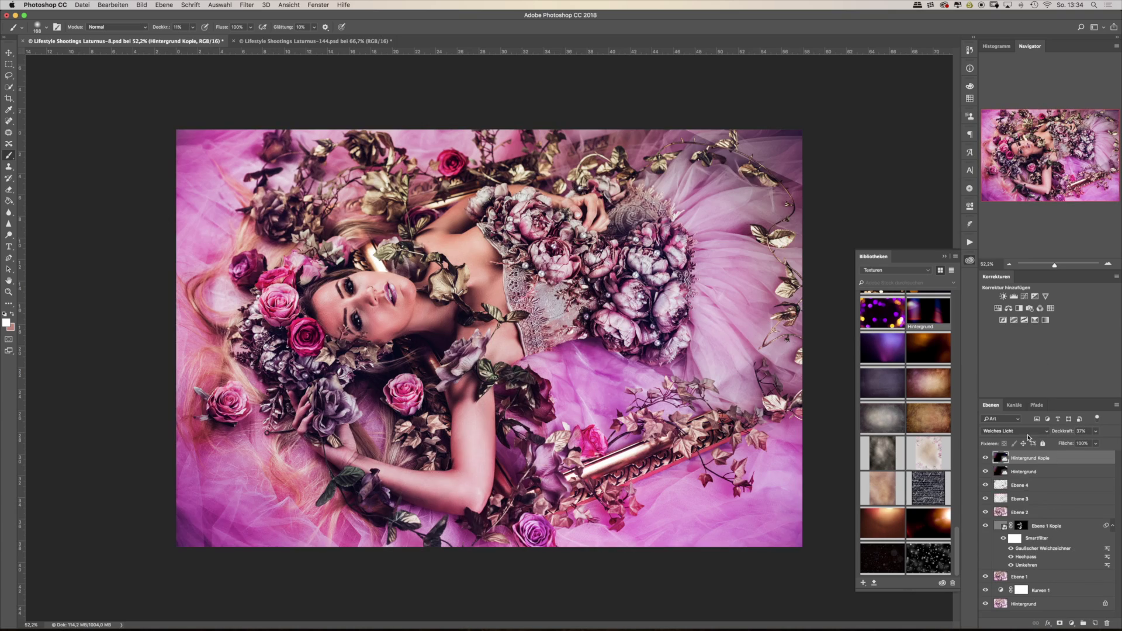
- Set the top layer to Negativ multiplizieren and mask Hintergrund (inverted) and Hintergrund Kopie
{"action": "left_click", "coordinate": [1014, 430]}
{"action": "left_click", "coordinate": [1024, 475]}
{"action": "left_click", "coordinate": [1024, 471]}
{"action": "left_click", "coordinate": [1059, 623]}
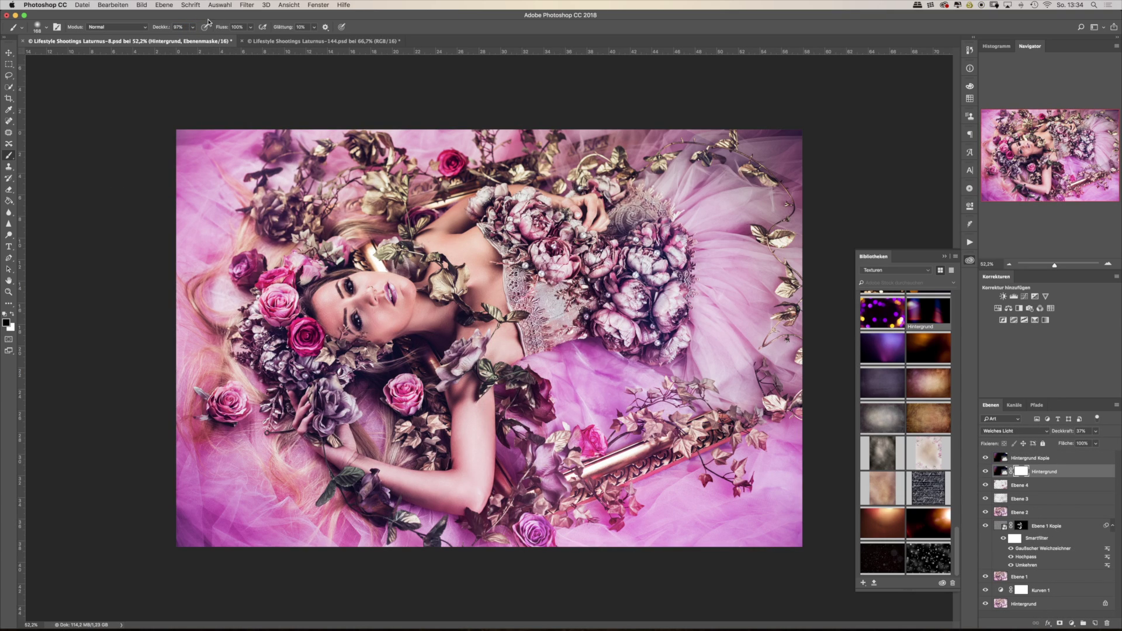
{"action": "key", "text": "ctrl+i"}
{"action": "left_click", "coordinate": [1046, 457]}
{"action": "left_click", "coordinate": [1059, 624]}
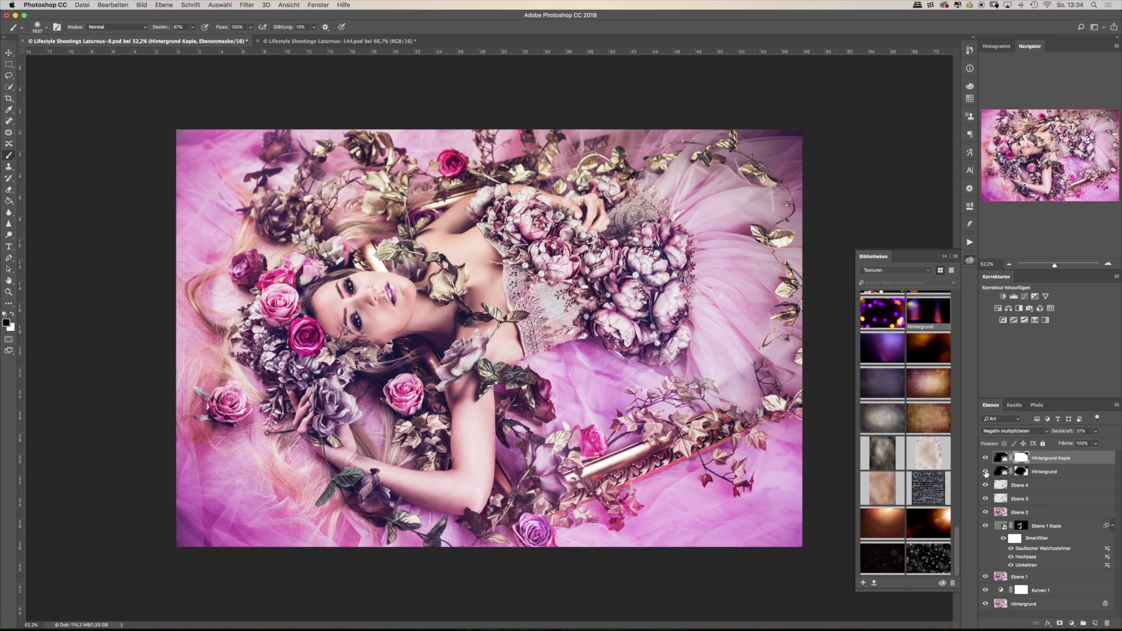
{"action": "left_click", "coordinate": [1020, 472]}
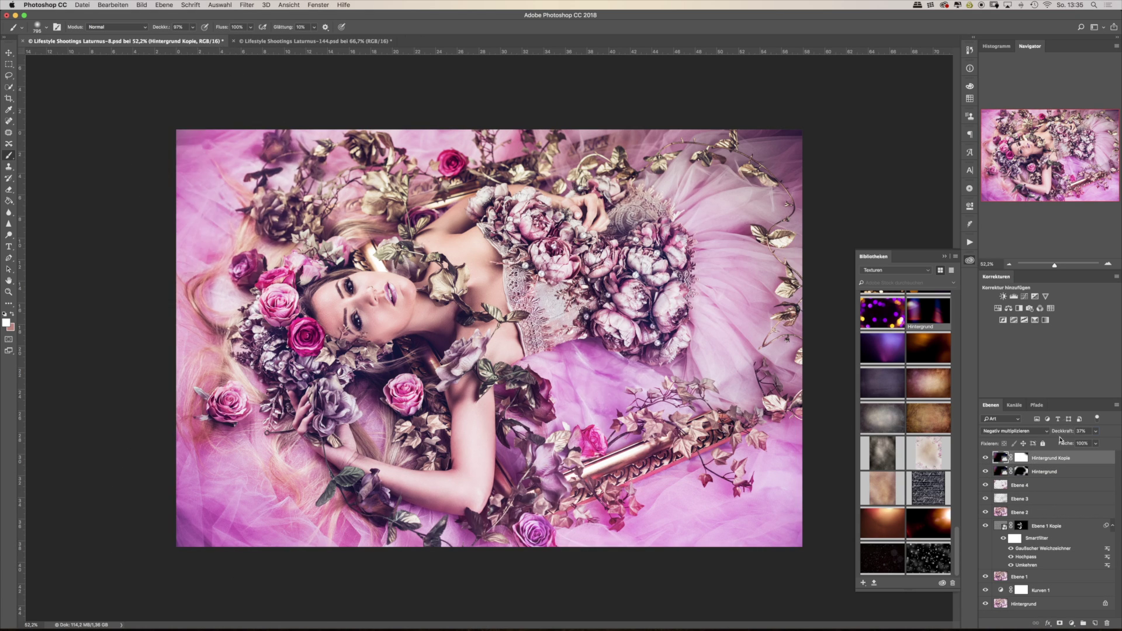
- Place the starry bokeh texture, mask the sparkles away from the face, and duplicate it
{"action": "left_click_drag", "start_coordinate": [928, 558], "coordinate": [702, 476]}
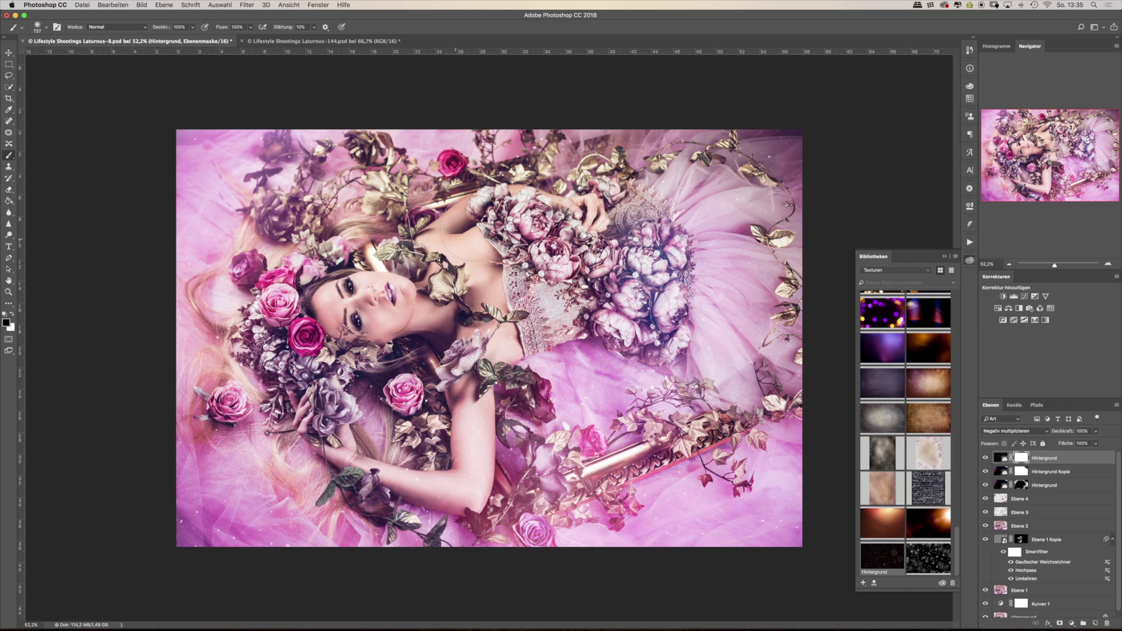
{"action": "left_click_drag", "start_coordinate": [461, 316], "coordinate": [491, 350]}
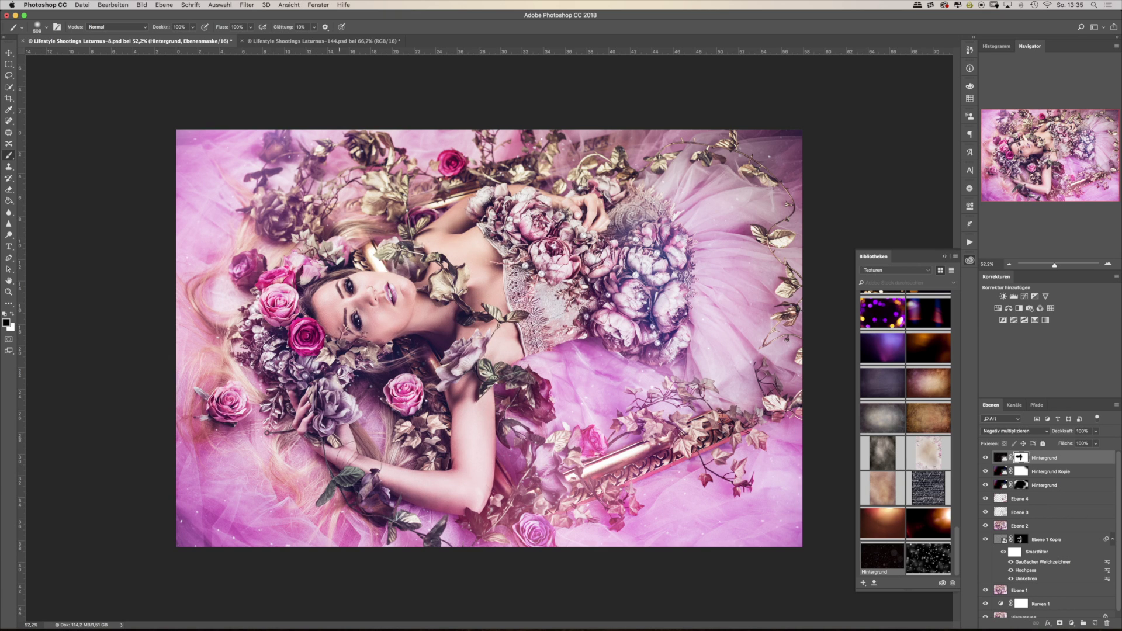
{"action": "left_click_drag", "start_coordinate": [585, 344], "coordinate": [619, 344]}
{"action": "key", "text": "ctrl+j"}
{"action": "key", "text": "ctrl+j"}
{"action": "left_click", "coordinate": [1001, 457]}
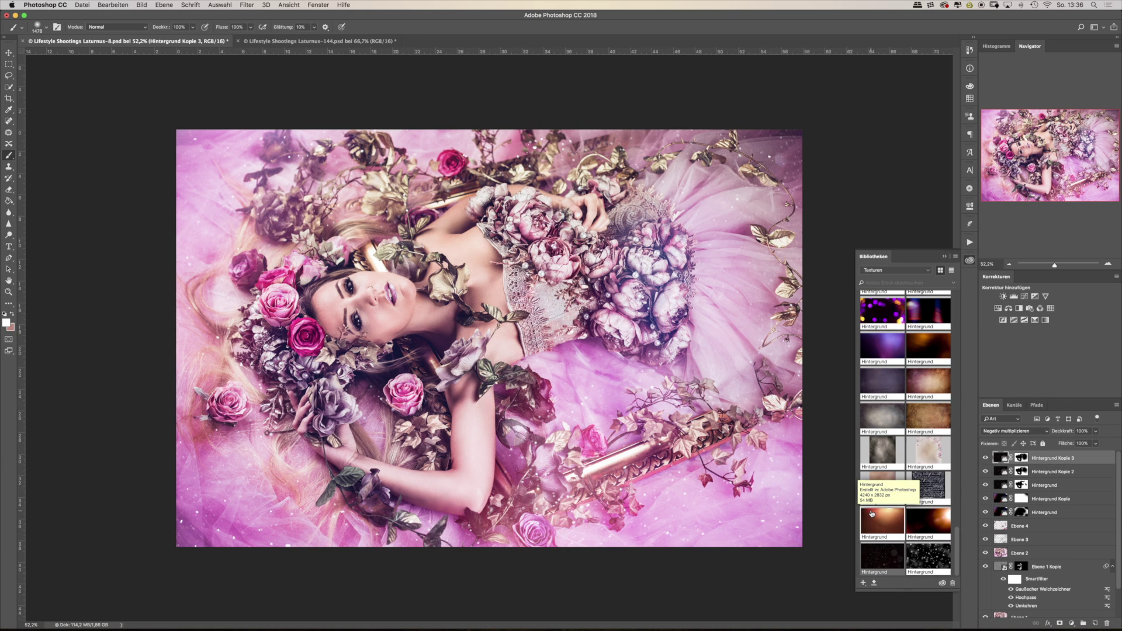
- Save the document, set 13% brush opacity on Ebene 3, and select Hintergrund Kopie 3
{"action": "left_click", "coordinate": [81, 5]}
{"action": "left_click", "coordinate": [93, 73]}
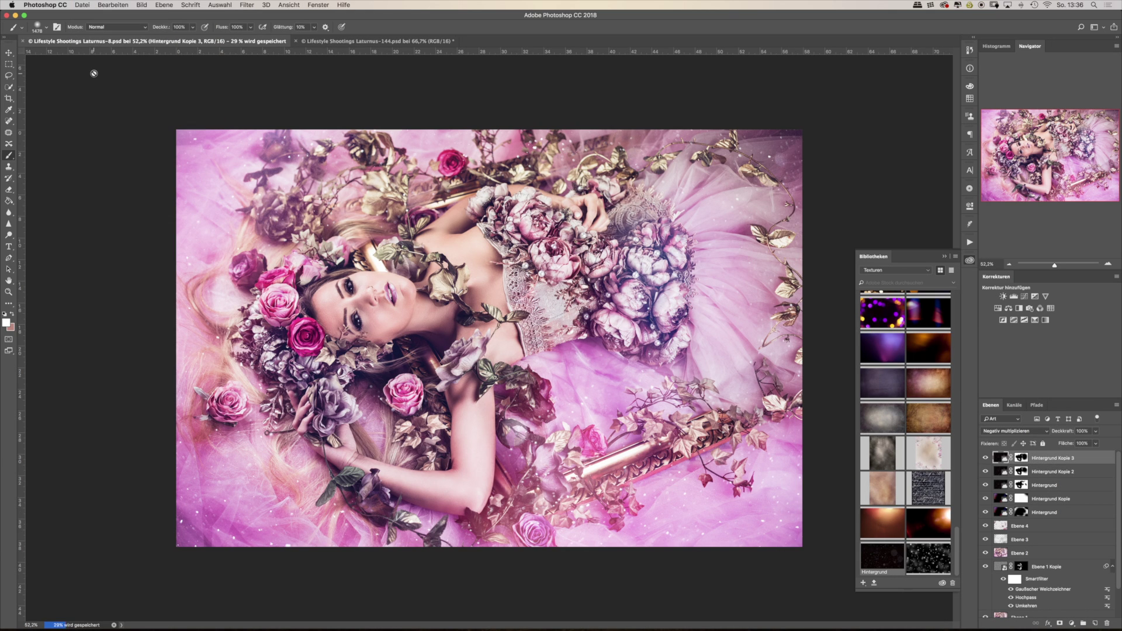
{"action": "left_click", "coordinate": [1020, 540]}
{"action": "type", "text": "13"}
{"action": "key", "text": "Return"}
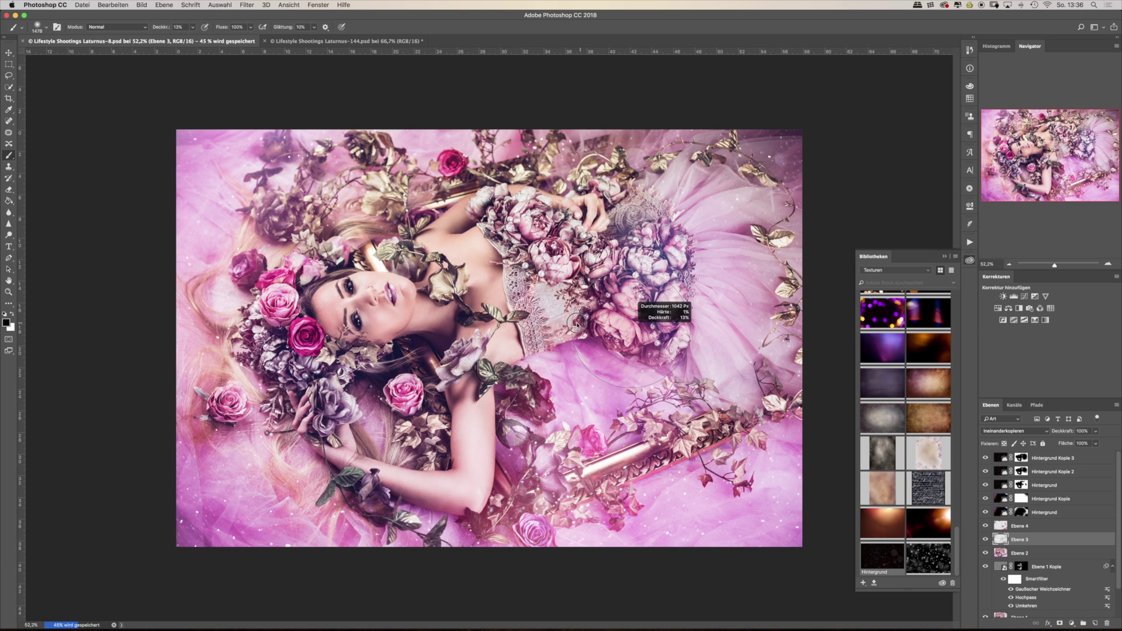
{"action": "left_click", "coordinate": [1051, 458]}
- Rotate the image slightly within the Crop tool frame and commit the crop
{"action": "key", "text": "c"}
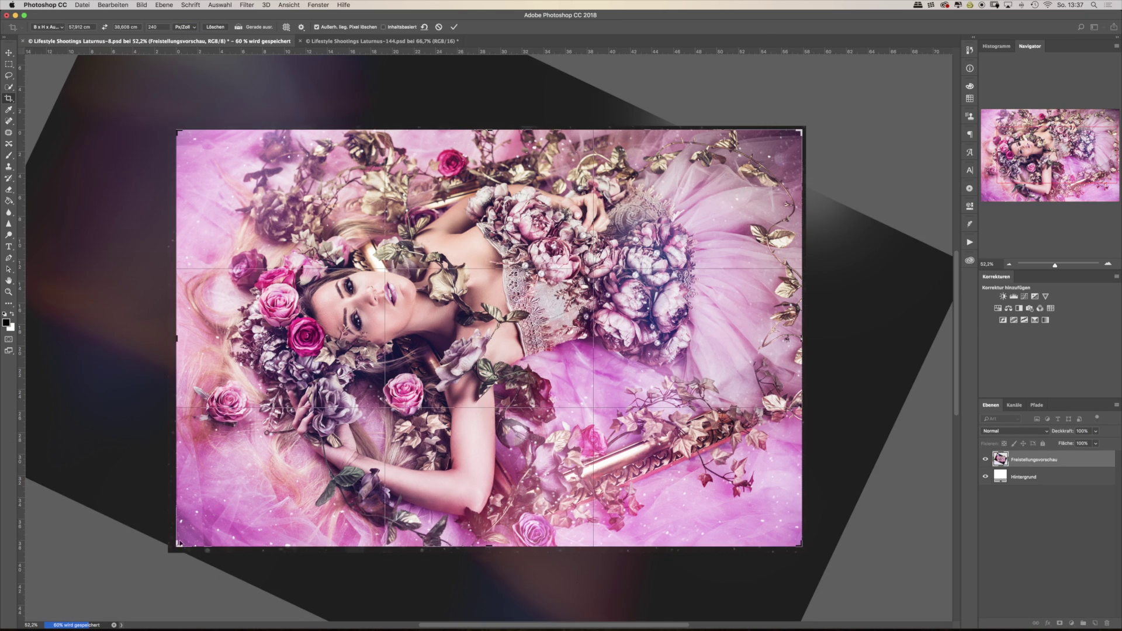
{"action": "mouse_move", "coordinate": [178, 544]}
{"action": "left_mouse_down"}
{"action": "mouse_move", "coordinate": [193, 558]}
{"action": "mouse_move", "coordinate": [196, 526]}
{"action": "left_mouse_up"}
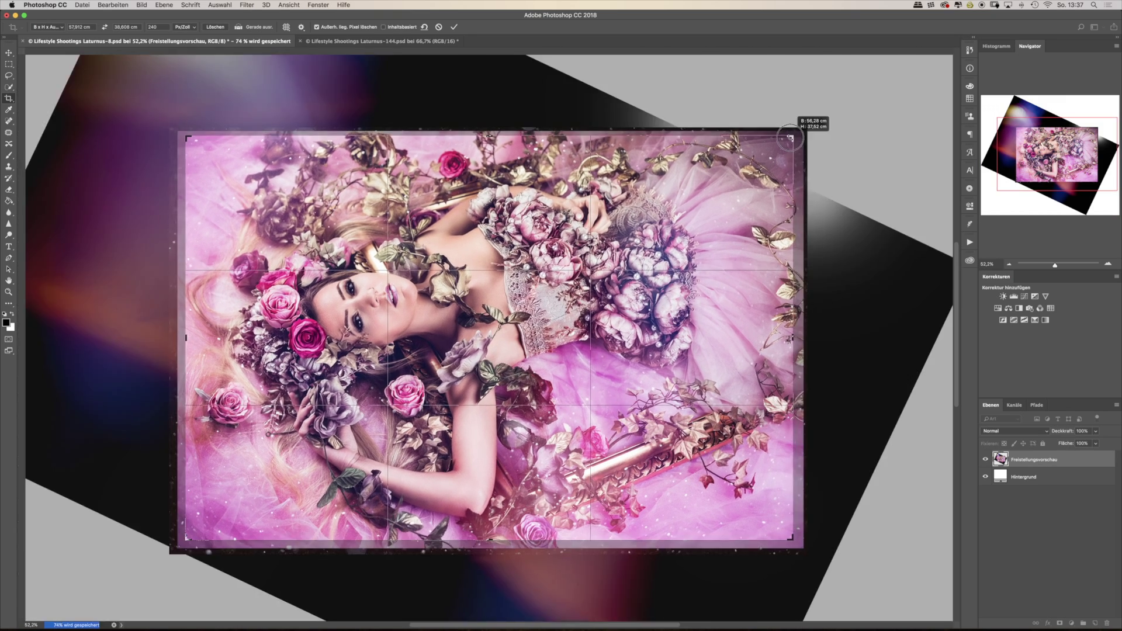
{"action": "left_click_drag", "start_coordinate": [802, 131], "coordinate": [537, 111]}
{"action": "key", "text": "Return"}
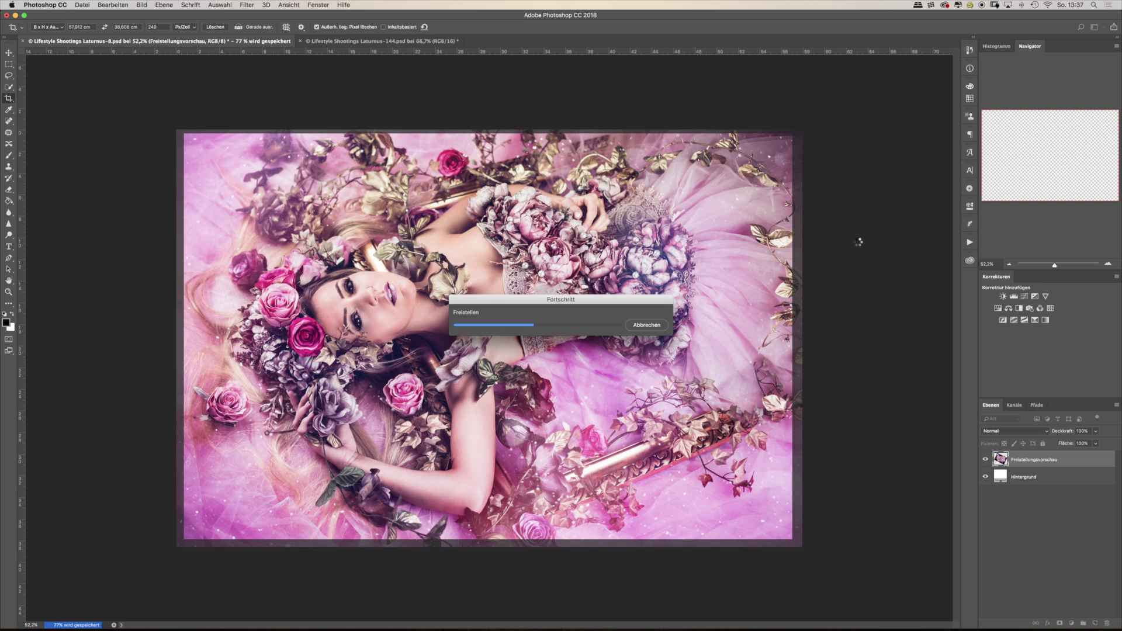
{"action": "left_click", "coordinate": [247, 5]}
{"action": "left_click", "coordinate": [426, 211]}
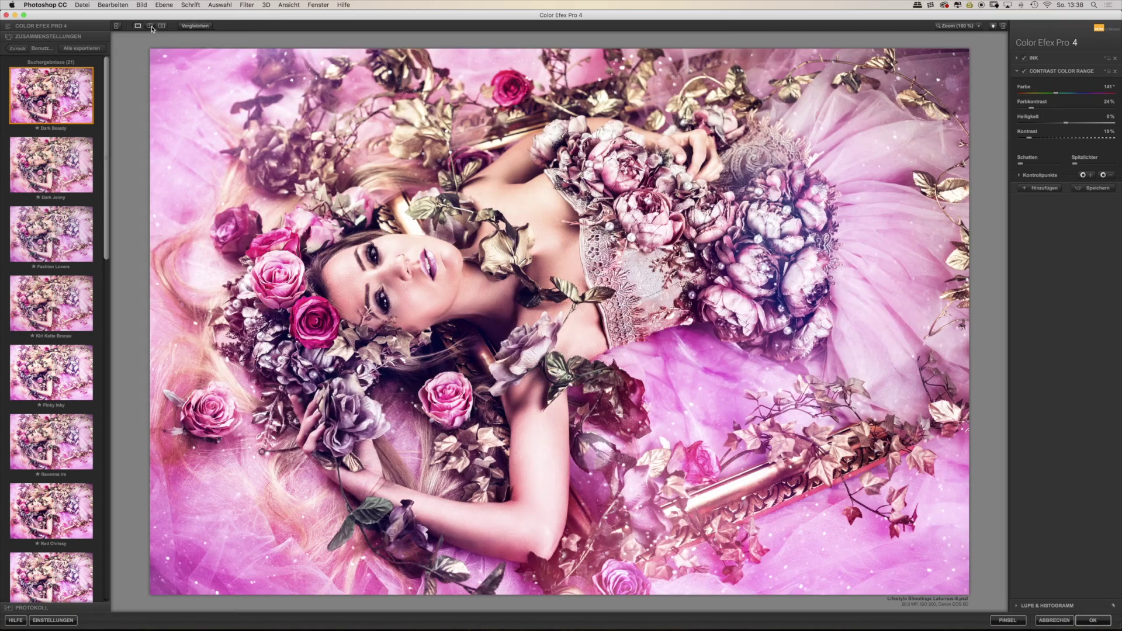
- Set the Contrast Color Range filter's colour to 194°
{"action": "left_click", "coordinate": [161, 26]}
{"action": "left_click", "coordinate": [138, 25]}
{"action": "left_click", "coordinate": [1024, 59]}
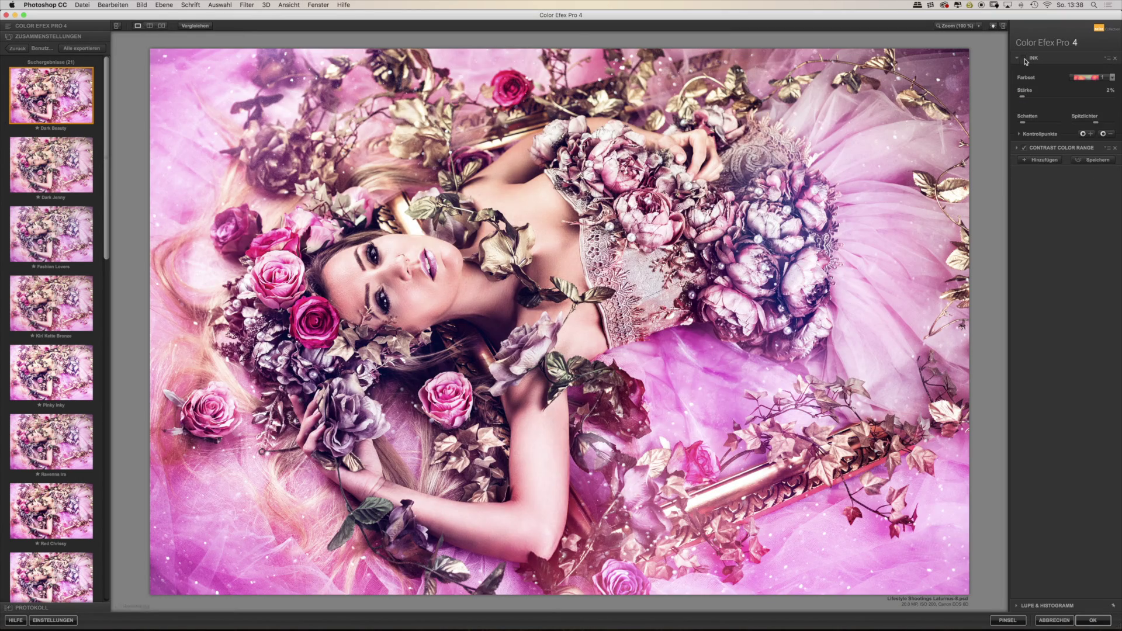
{"action": "left_click", "coordinate": [1046, 148]}
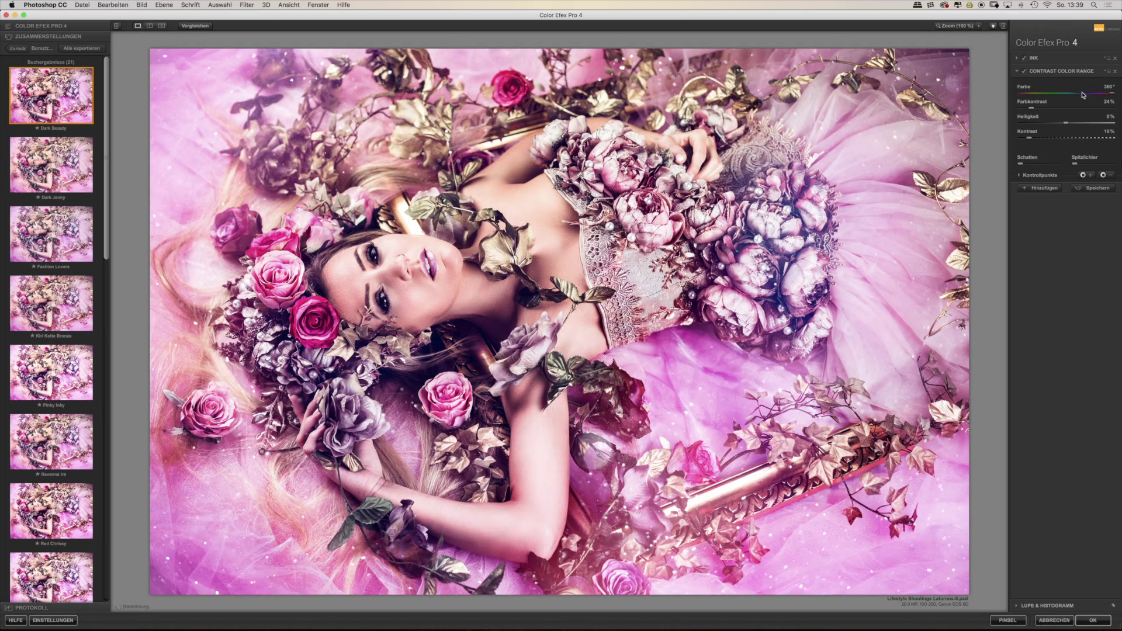
{"action": "left_click_drag", "start_coordinate": [1111, 96], "coordinate": [1073, 95]}
{"action": "left_click", "coordinate": [1072, 93]}
- Add Cross Balance with the Tungsten To Daylight (2) preset at 16% strength and apply
{"action": "left_click", "coordinate": [48, 36]}
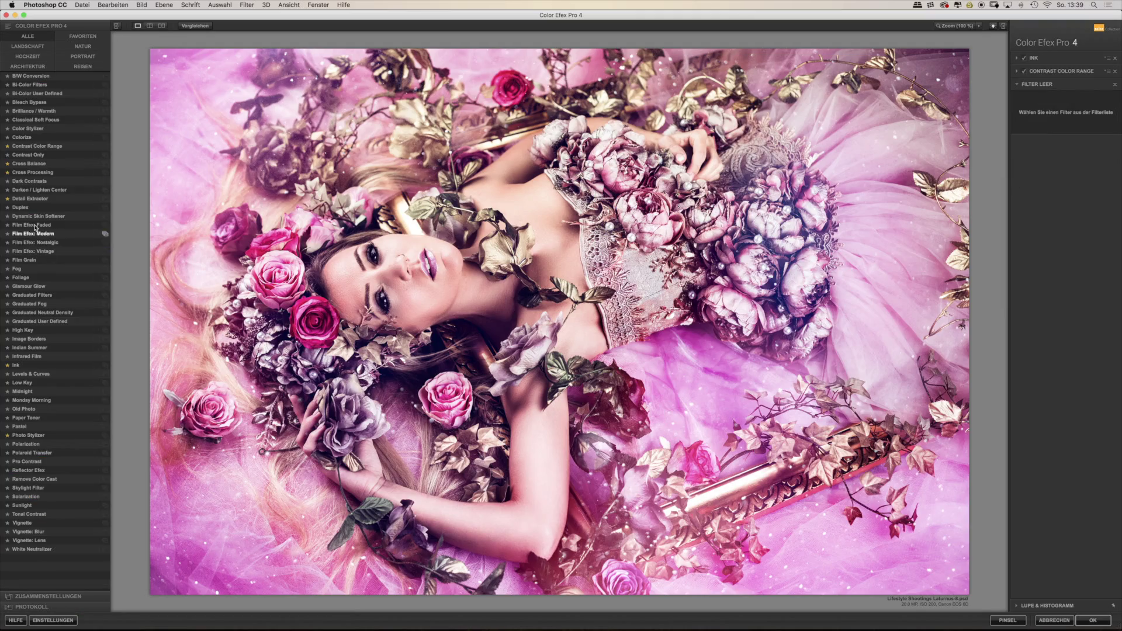
{"action": "left_click", "coordinate": [28, 163]}
{"action": "left_click", "coordinate": [1081, 102]}
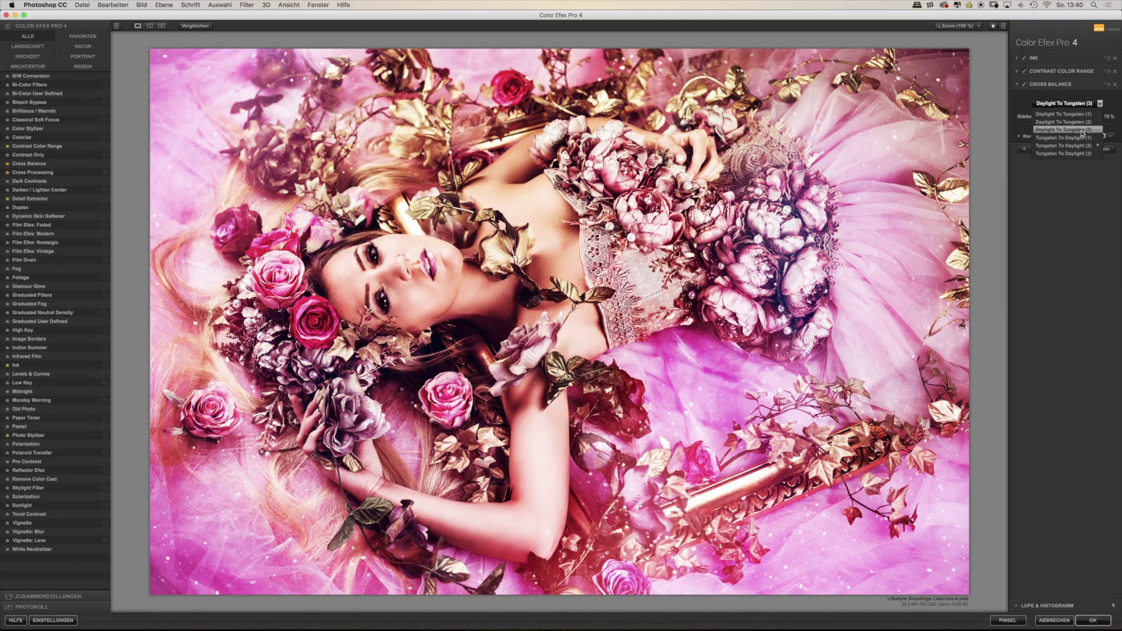
{"action": "left_click", "coordinate": [1064, 146]}
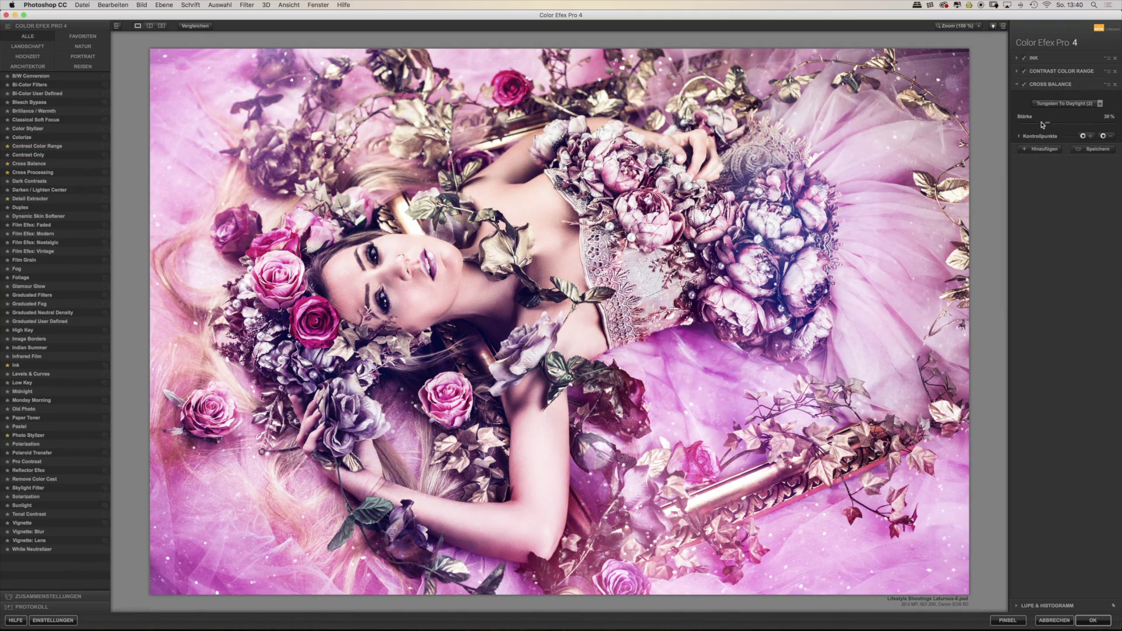
{"action": "left_click_drag", "start_coordinate": [1029, 123], "coordinate": [1026, 123]}
{"action": "left_click", "coordinate": [1093, 620]}
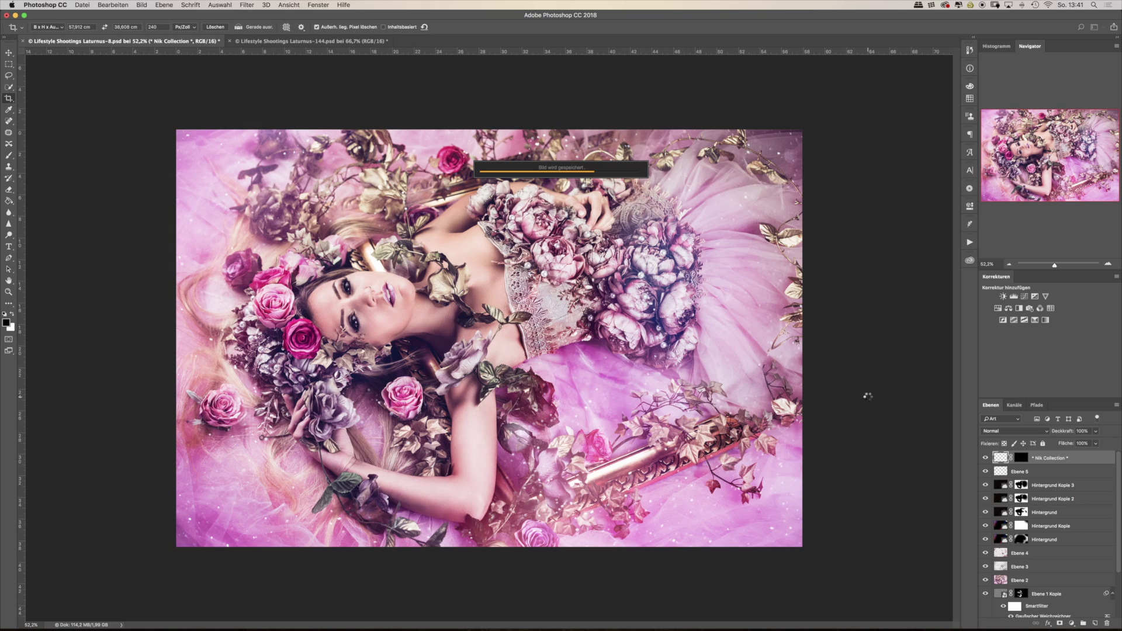
- Paint black on the Kurven 2 mask to lift the darkening off the hair and face
{"action": "left_click", "coordinate": [983, 458]}
{"action": "double_click", "coordinate": [984, 457]}
{"action": "key", "text": "b"}
{"action": "left_click_drag", "start_coordinate": [300, 325], "coordinate": [368, 503]}
{"action": "left_click_drag", "start_coordinate": [401, 363], "coordinate": [444, 363]}
{"action": "left_click", "coordinate": [985, 457]}
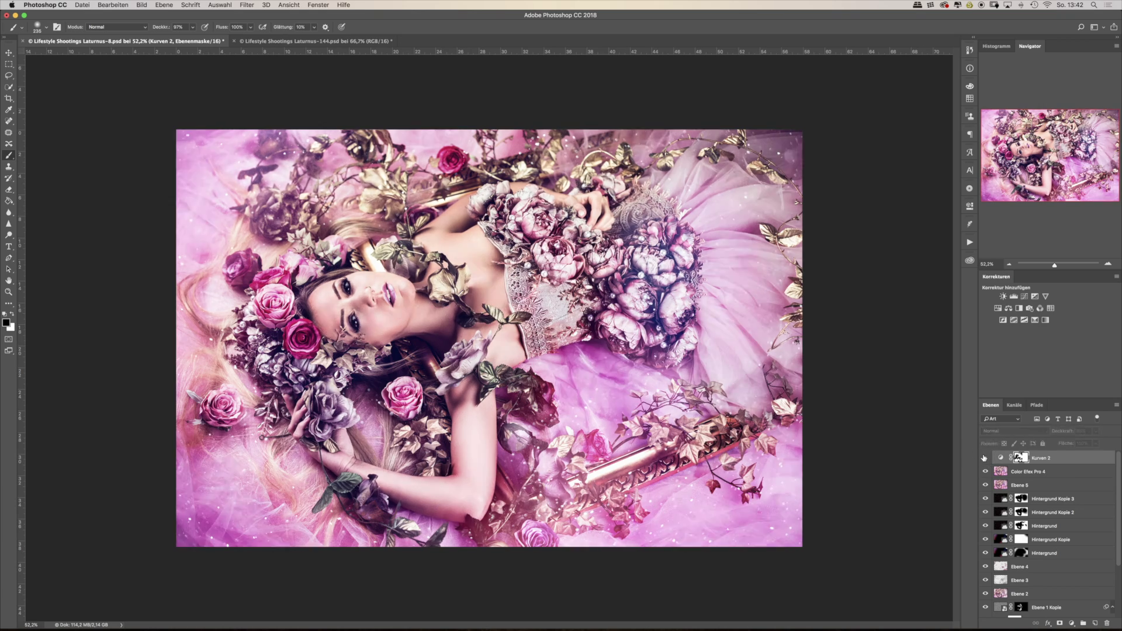
- Lift the curves off the dress, then stamp all visible layers into a new layer
{"action": "left_click_drag", "start_coordinate": [327, 362], "coordinate": [409, 363]}
{"action": "mouse_move", "coordinate": [643, 409]}
{"action": "left_mouse_down"}
{"action": "mouse_move", "coordinate": [795, 175]}
{"action": "mouse_move", "coordinate": [759, 169]}
{"action": "left_mouse_up"}
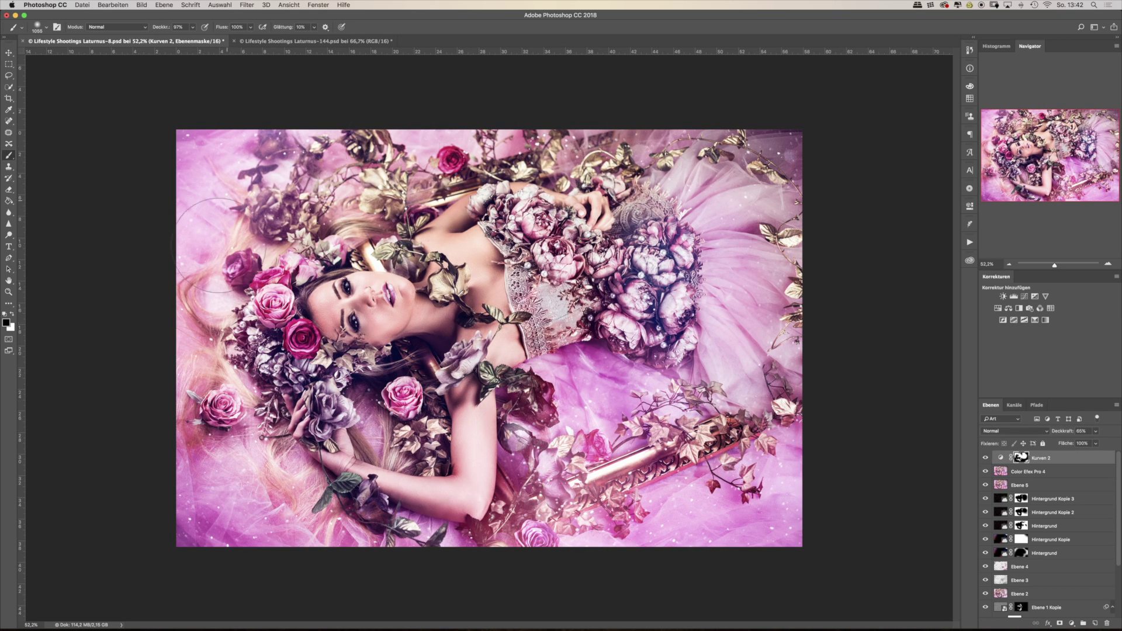
{"action": "key", "text": "ctrl+alt+shift+e"}
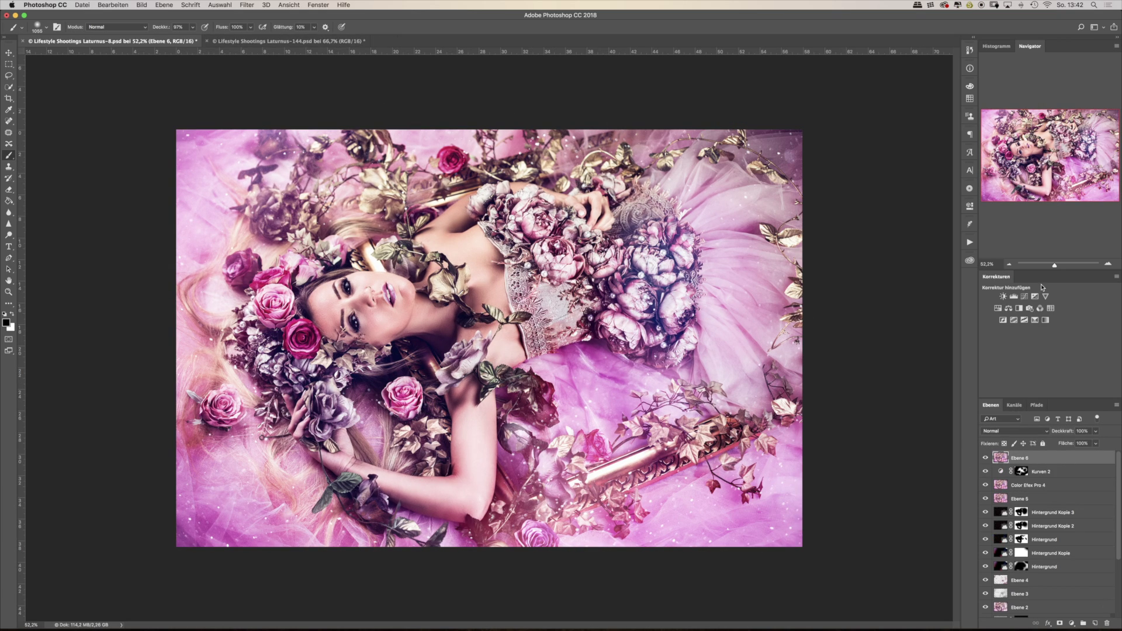
{"action": "scroll", "coordinate": [488, 339], "scroll_direction": "up", "scroll_amount": 3}
{"action": "left_click", "coordinate": [246, 4]}
- Apply Reduce Noise, then Unsharp Mask with the amount lowered to 58%
{"action": "left_click", "coordinate": [421, 135]}
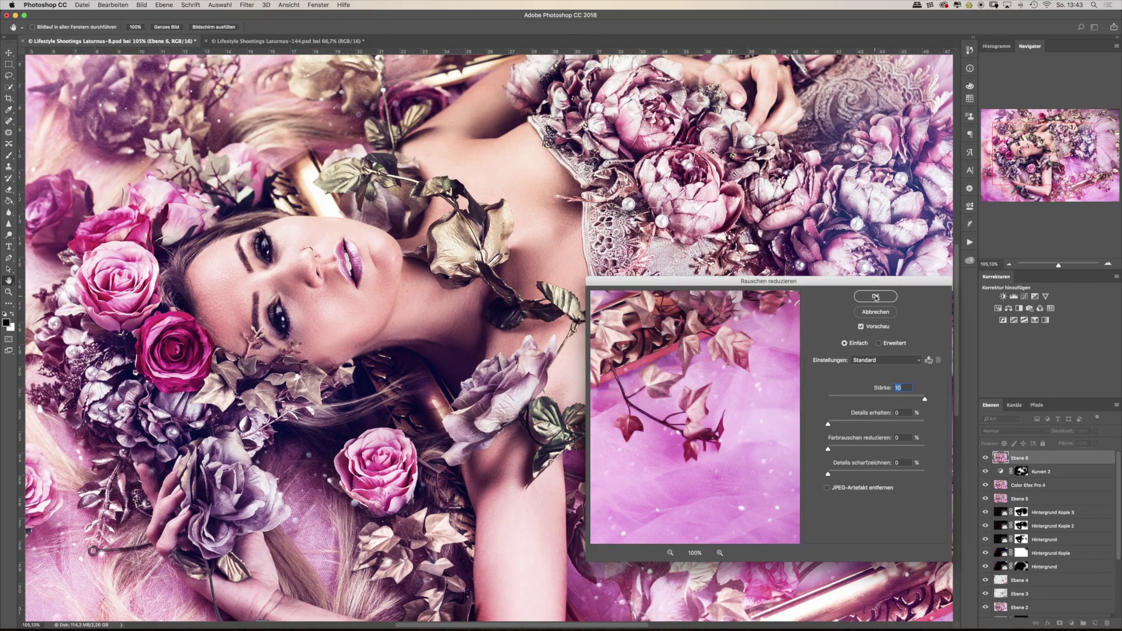
{"action": "key", "text": "Return"}
{"action": "key", "text": "ctrl+alt+f"}
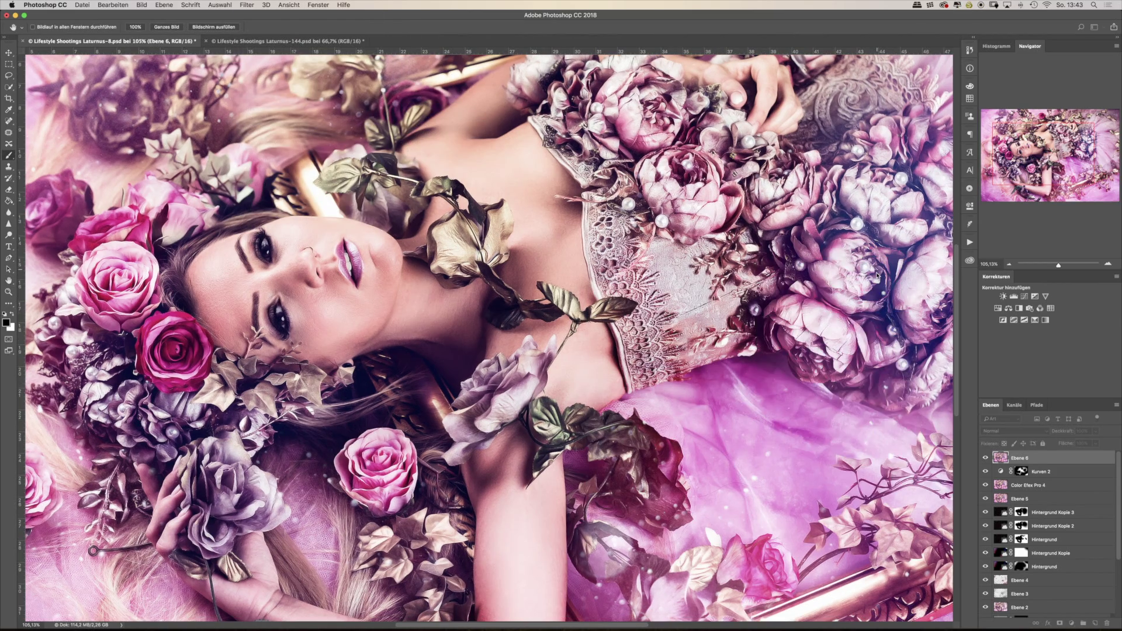
{"action": "left_click", "coordinate": [878, 272]}
{"action": "key", "text": "ctrl+0"}
{"action": "left_click", "coordinate": [246, 5]}
{"action": "left_click", "coordinate": [421, 263]}
{"action": "left_click_drag", "start_coordinate": [895, 384], "coordinate": [813, 383]}
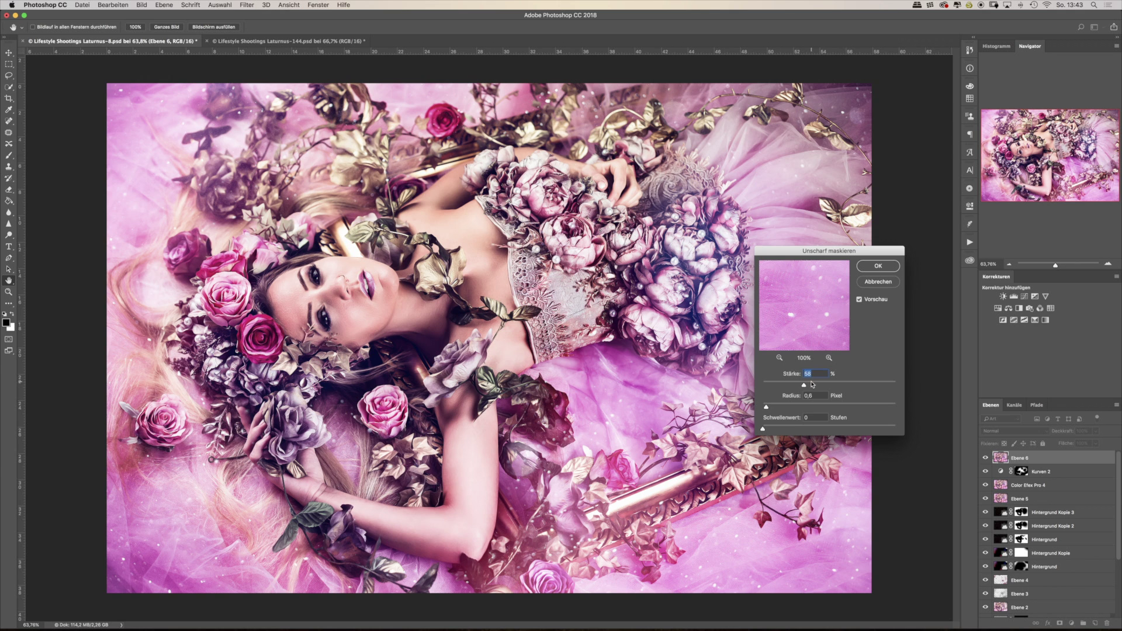
{"action": "left_click", "coordinate": [878, 266]}
- Place and scale the Lifestyle Shootings logo from Libraries, then compare with the original
{"action": "left_click", "coordinate": [969, 260]}
{"action": "left_click", "coordinate": [883, 292]}
{"action": "mouse_move", "coordinate": [911, 351]}
{"action": "left_mouse_down"}
{"action": "mouse_move", "coordinate": [647, 387]}
{"action": "mouse_move", "coordinate": [677, 409]}
{"action": "mouse_move", "coordinate": [620, 390]}
{"action": "left_mouse_up"}
{"action": "key", "text": "Return"}
{"action": "scroll", "coordinate": [1046, 526], "scroll_direction": "down", "scroll_amount": 5}
{"action": "left_click", "coordinate": [986, 611], "text": "alt"}
{"action": "left_click", "coordinate": [987, 611], "text": "alt"}
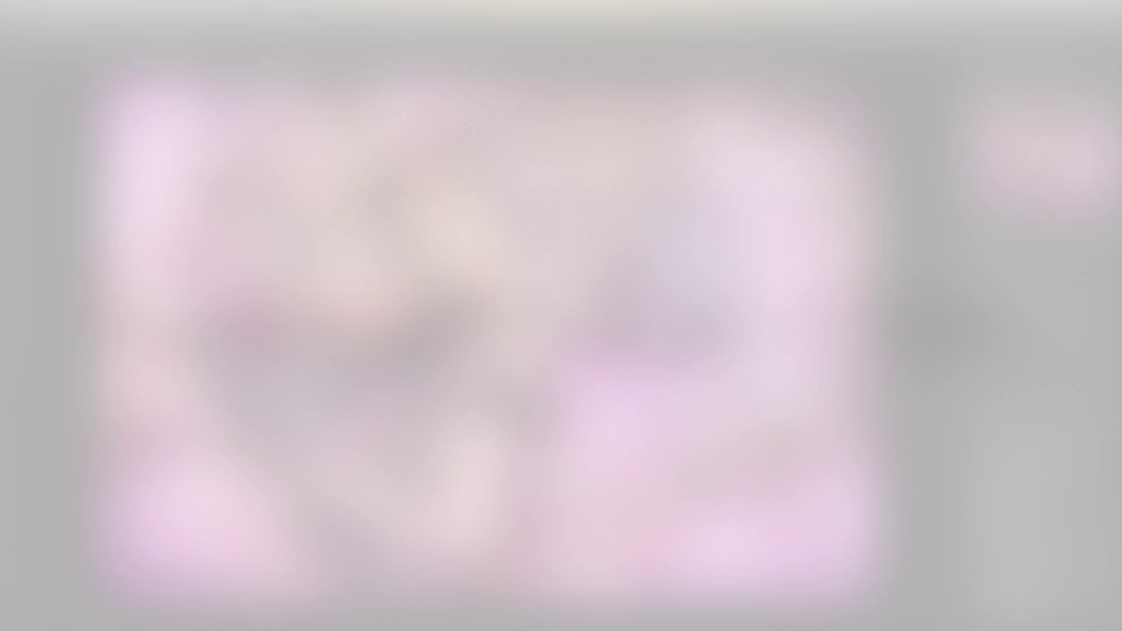